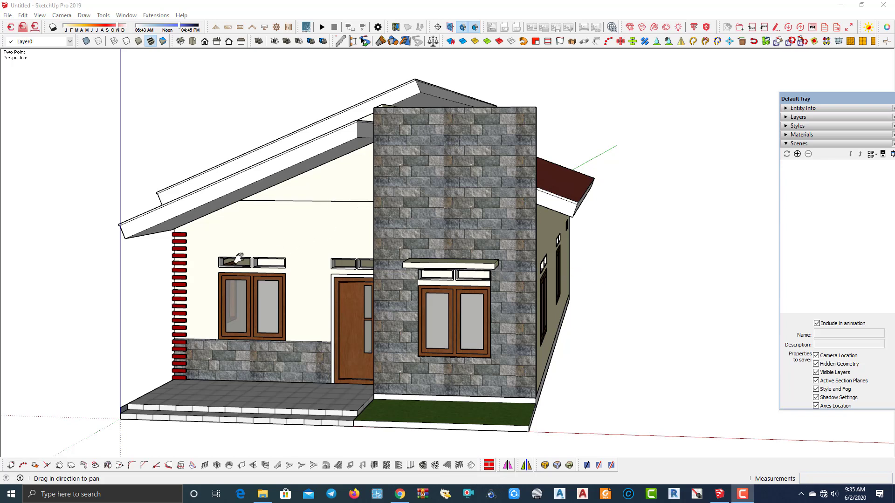
Pan, zoom and orbit the house toward a more frontal view
left_click_drag(239, 258, 264, 260)
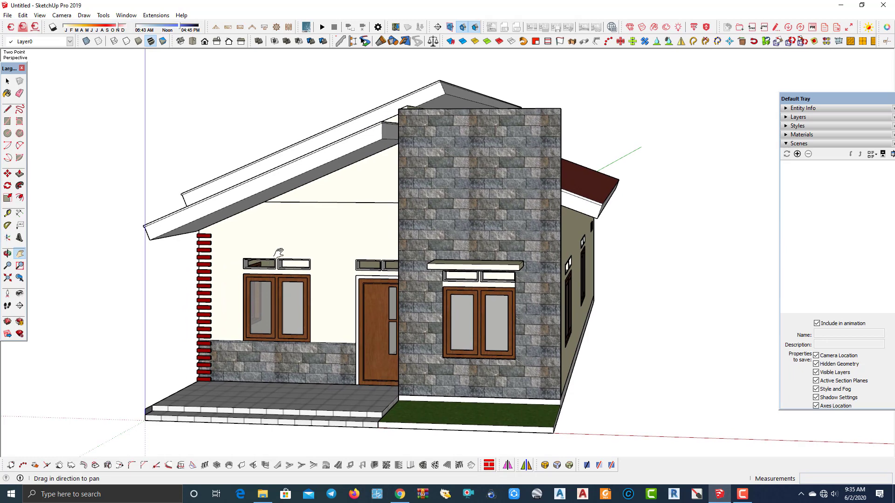
scroll(289, 252, "down", 2)
scroll(300, 245, "up", 1)
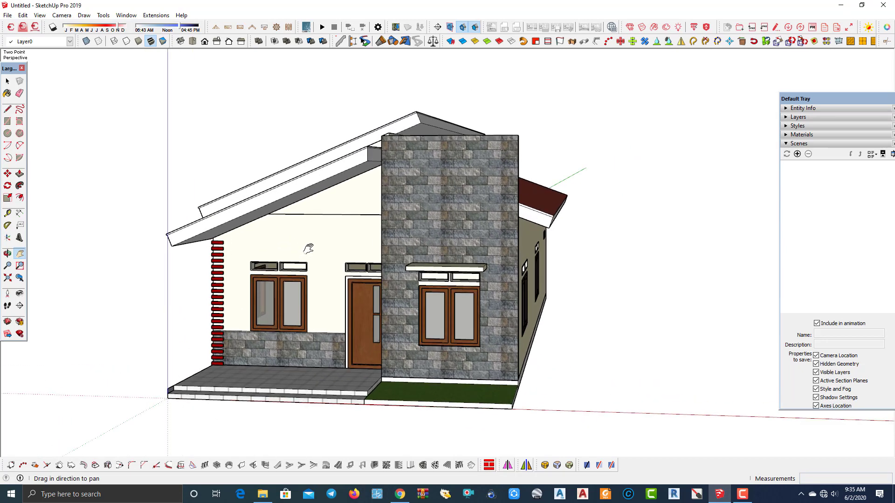
left_click_drag(308, 248, 313, 248)
mouse_move(313, 248)
middle_mouse_down()
mouse_move(352, 201)
mouse_move(390, 242)
mouse_move(382, 255)
middle_mouse_up()
scroll(382, 255, "up", 2)
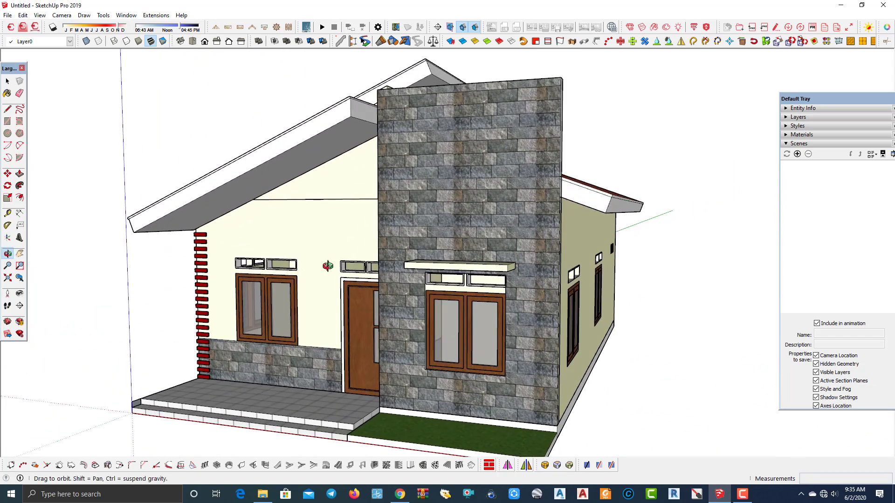
scroll(382, 256, "up", 1)
scroll(382, 255, "down", 2)
scroll(326, 247, "down", 2)
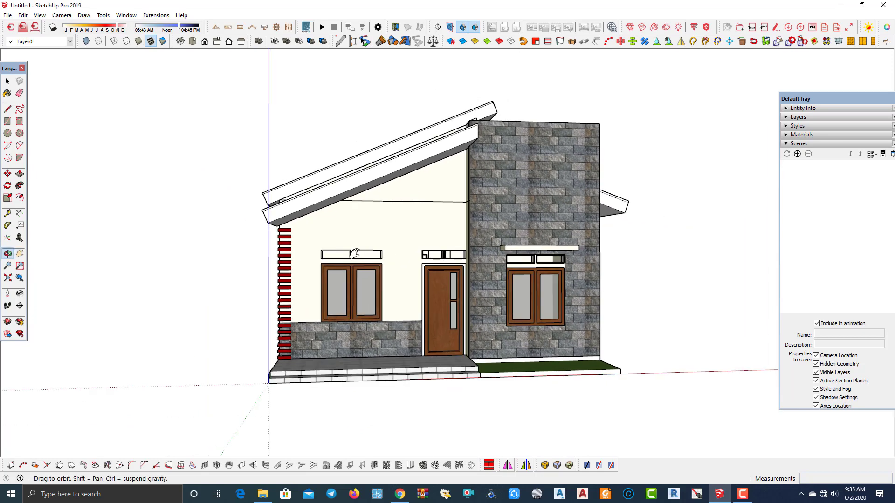
Orbit the house to inspect its long side wall, front elevation and left side
key("h")
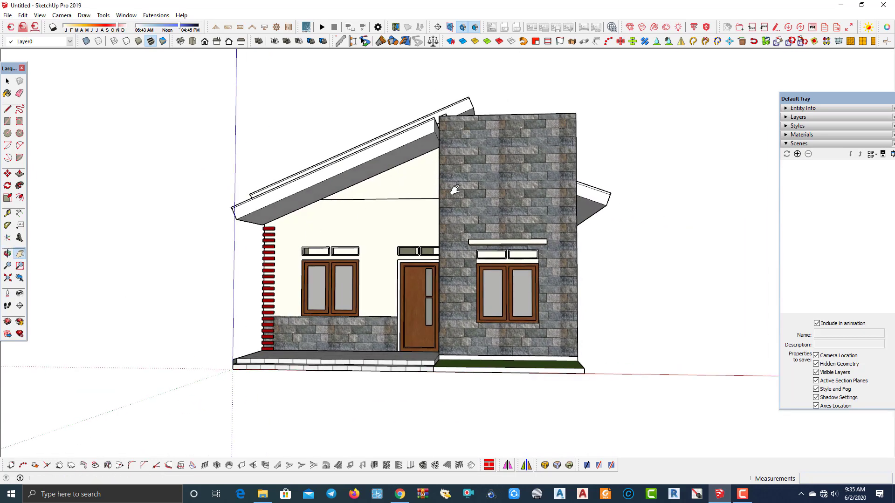
mouse_move(454, 190)
middle_mouse_down()
mouse_move(500, 255)
mouse_move(614, 311)
mouse_move(432, 262)
mouse_move(750, 242)
mouse_move(667, 206)
mouse_move(478, 251)
mouse_move(513, 201)
middle_mouse_up()
scroll(513, 201, "up", 2)
scroll(375, 205, "up", 2)
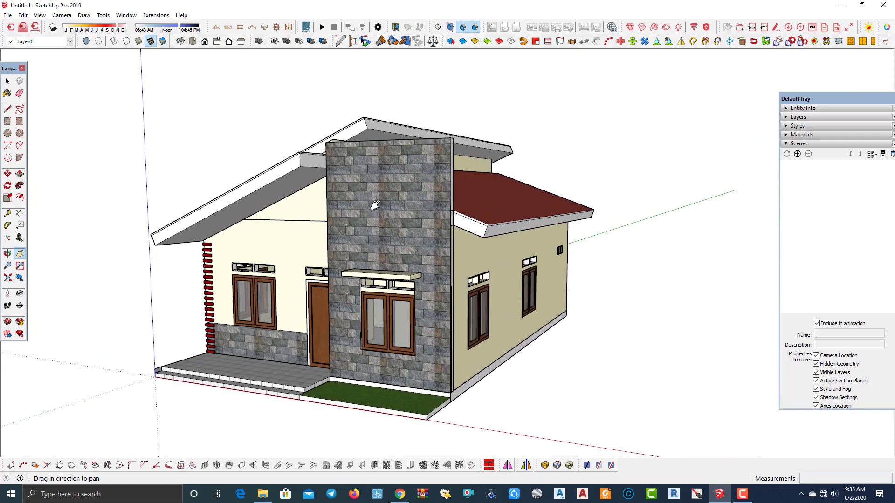
mouse_move(375, 205)
middle_mouse_down()
mouse_move(336, 205)
mouse_move(392, 224)
mouse_move(442, 142)
mouse_move(508, 153)
mouse_move(271, 264)
middle_mouse_up()
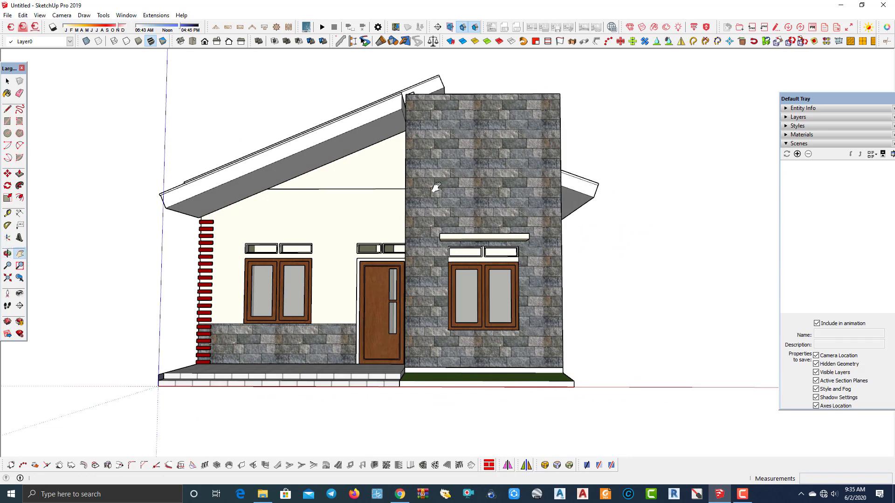
mouse_move(349, 205)
middle_mouse_down("shift")
mouse_move(505, 195)
mouse_move(460, 224)
mouse_move(513, 231)
mouse_move(482, 289)
mouse_move(435, 275)
mouse_move(196, 281)
mouse_move(228, 273)
middle_mouse_up("shift")
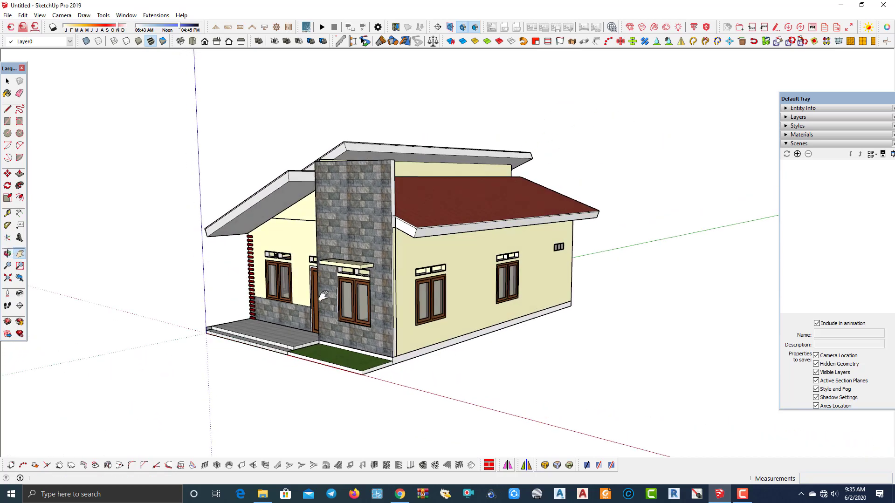
scroll(323, 295, "up", 1)
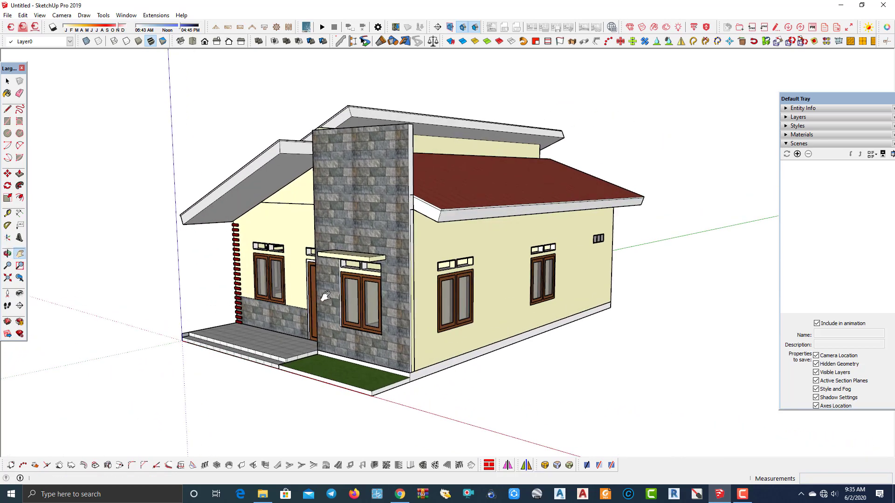
middle_click_drag(325, 297, 331, 293)
scroll(334, 262, "up", 1)
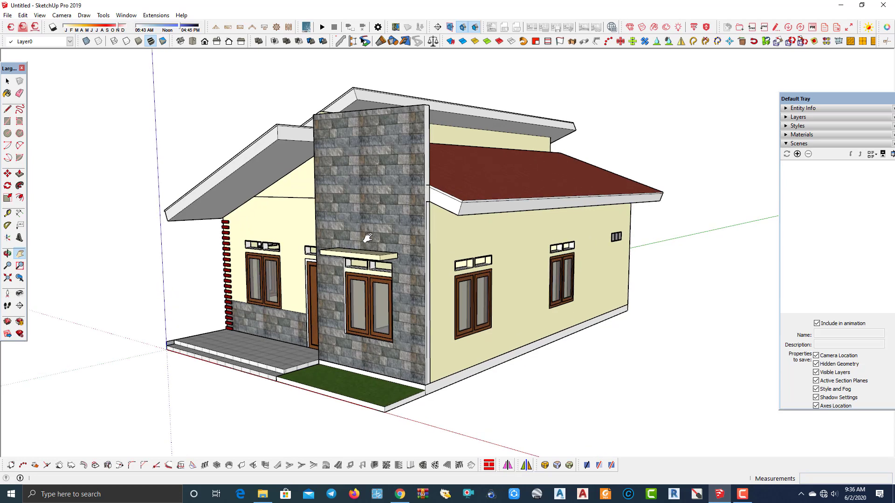
mouse_move(368, 238)
middle_mouse_down()
mouse_move(576, 234)
mouse_move(588, 252)
mouse_move(307, 231)
middle_mouse_up()
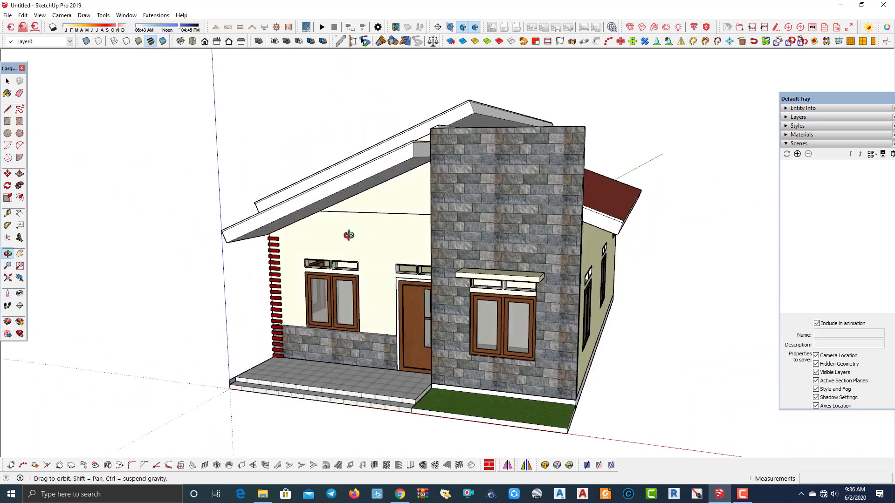
scroll(307, 230, "down", 2)
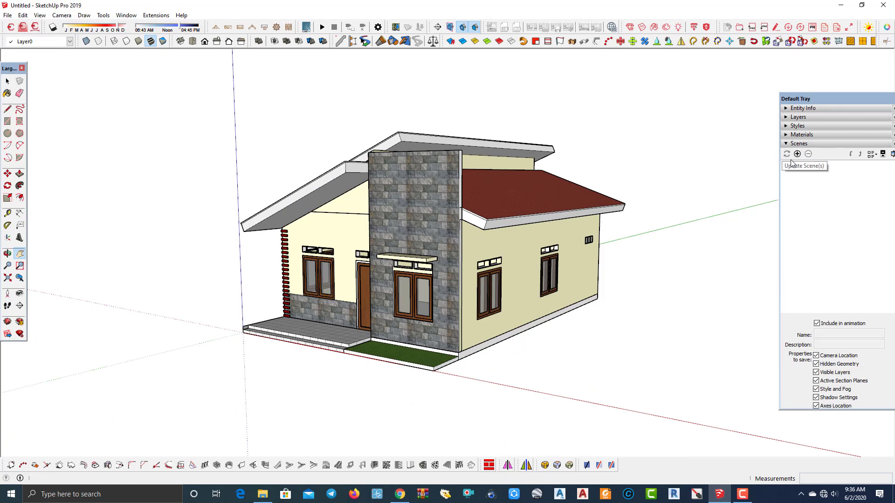
Undock the Default Tray, reopen it from the Window menu, and float it on the right
left_click_drag(795, 99, 694, 95)
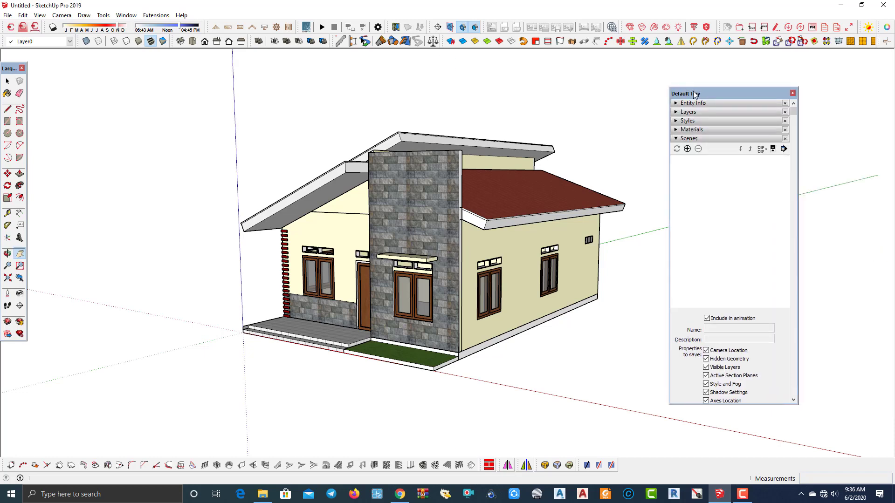
left_click(793, 93)
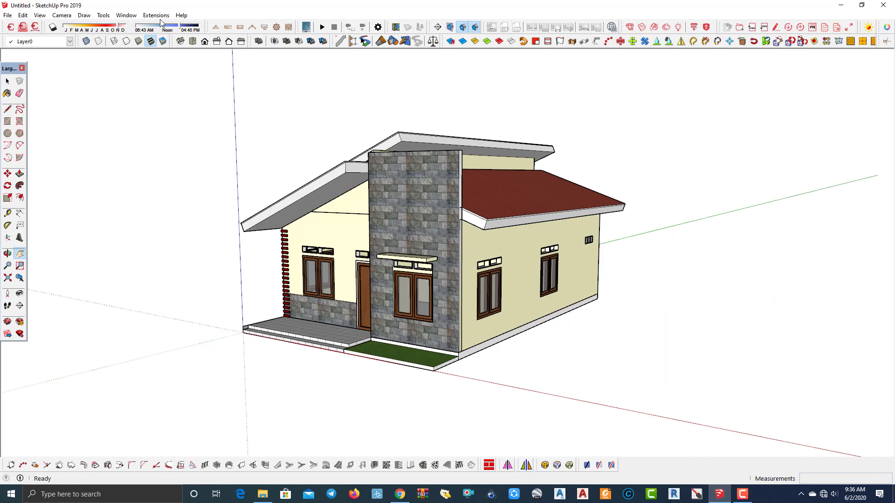
left_click(129, 17)
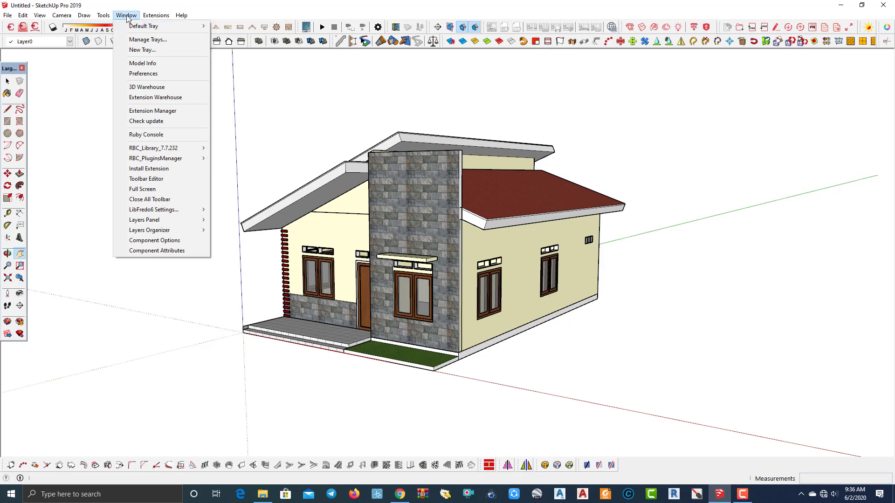
mouse_move(144, 26)
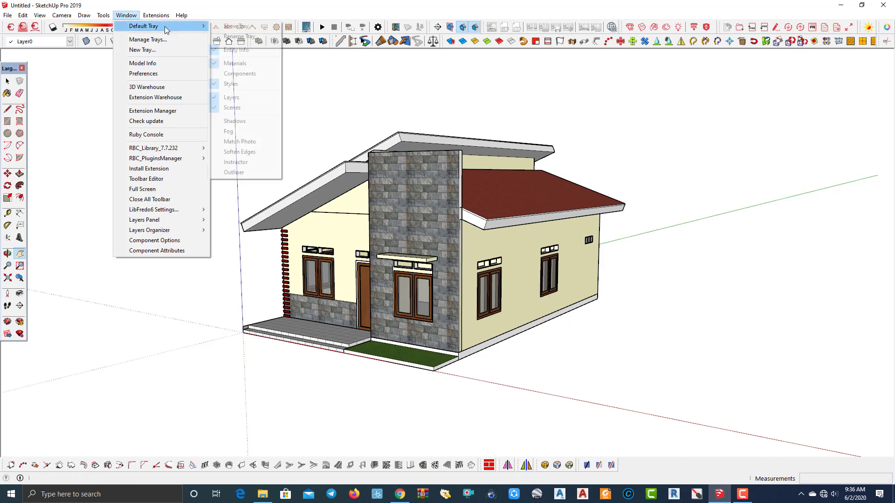
left_click(245, 29)
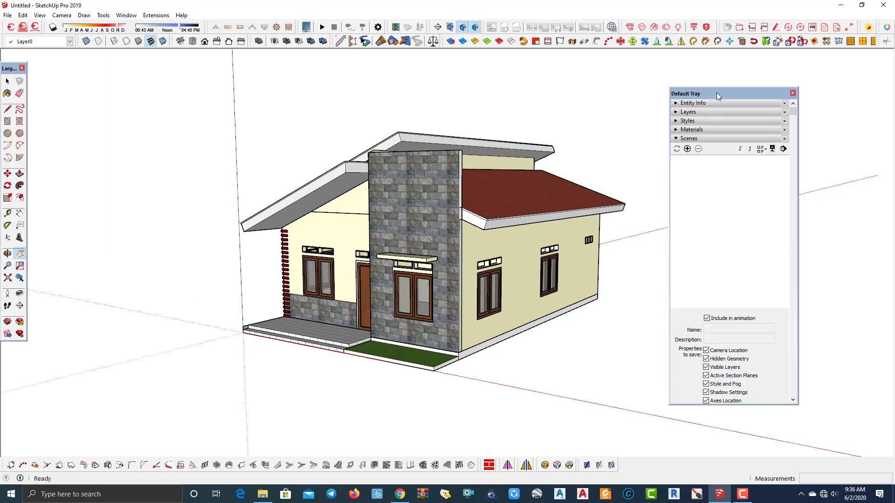
left_click_drag(716, 95, 754, 93)
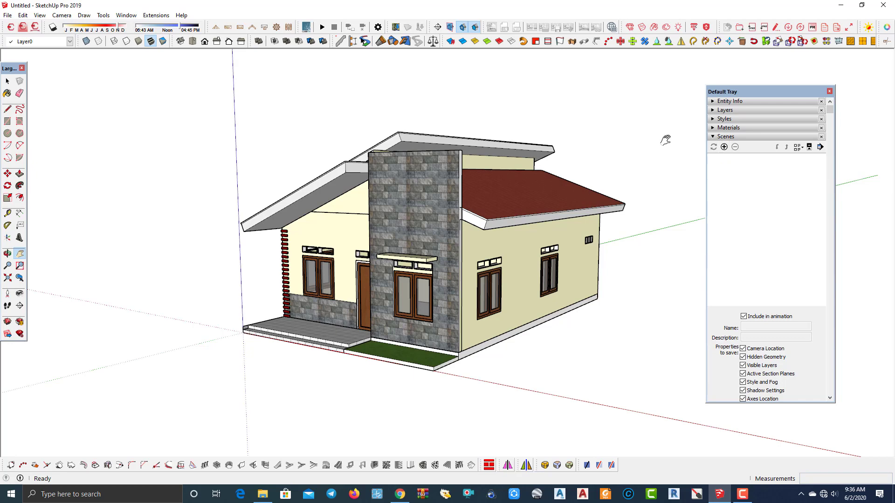
left_click_drag(437, 209, 464, 209)
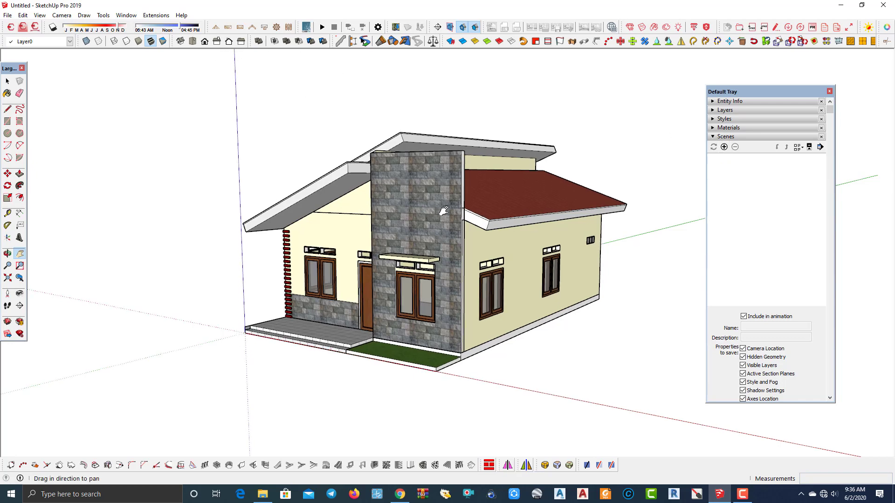
Show the Front standard view with Parallel Projection turned on
left_click(205, 41)
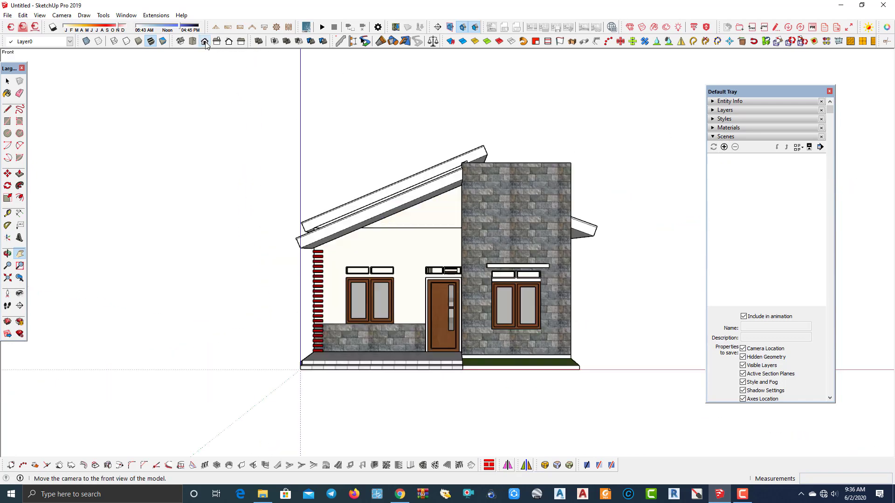
scroll(515, 277, "up", 2)
scroll(494, 264, "up", 2)
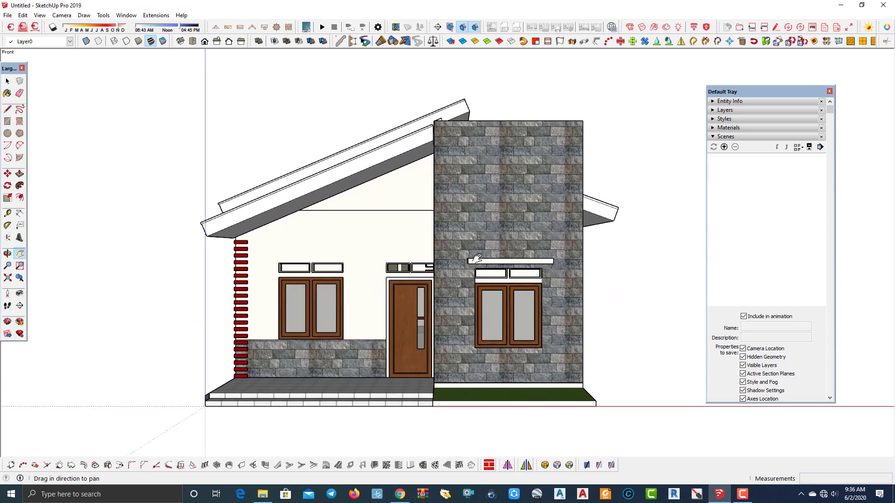
left_click_drag(494, 263, 469, 261)
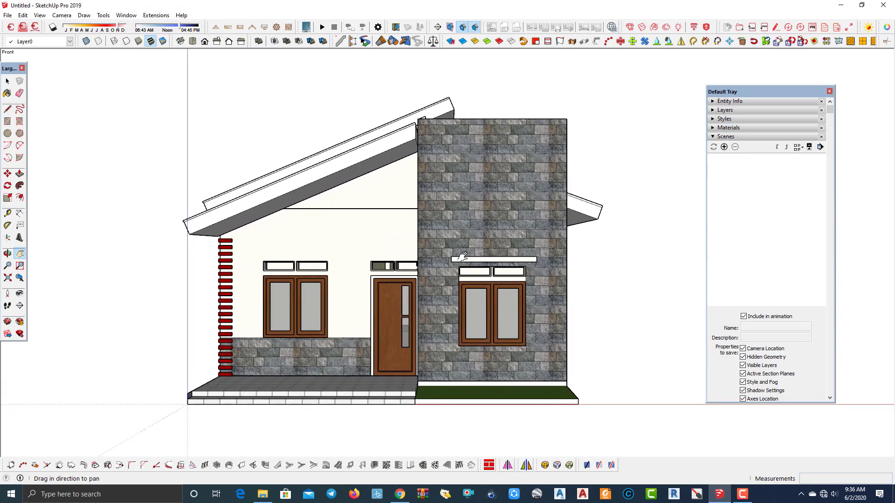
left_click(61, 15)
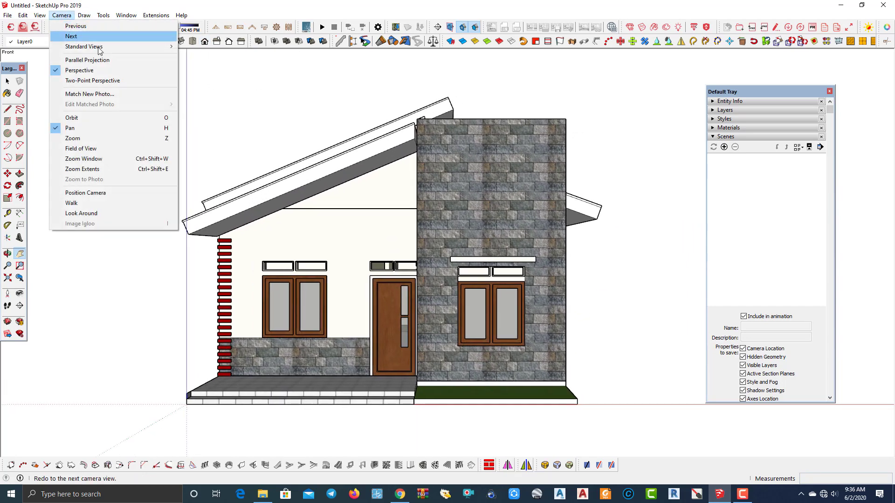
left_click(79, 64)
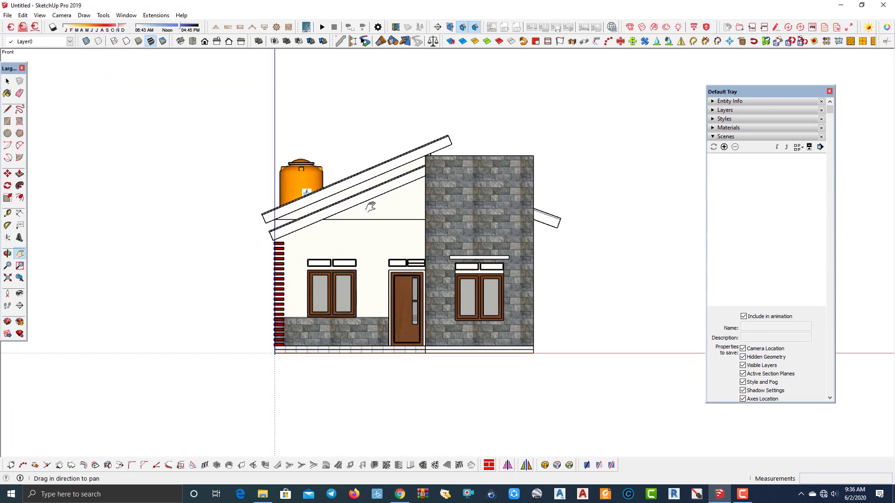
Zoom extents so the front elevation fills the view
scroll(371, 205, "up", 2)
scroll(372, 207, "up", 2)
left_click_drag(371, 207, 361, 203)
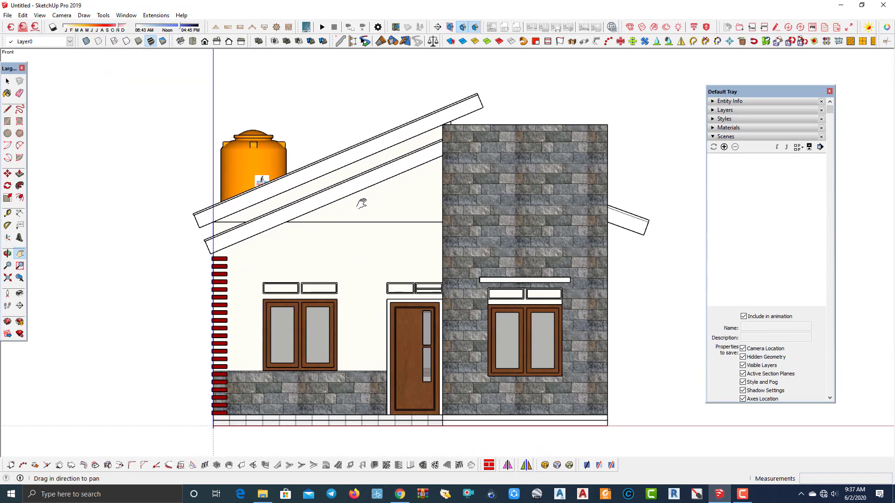
left_click(7, 278)
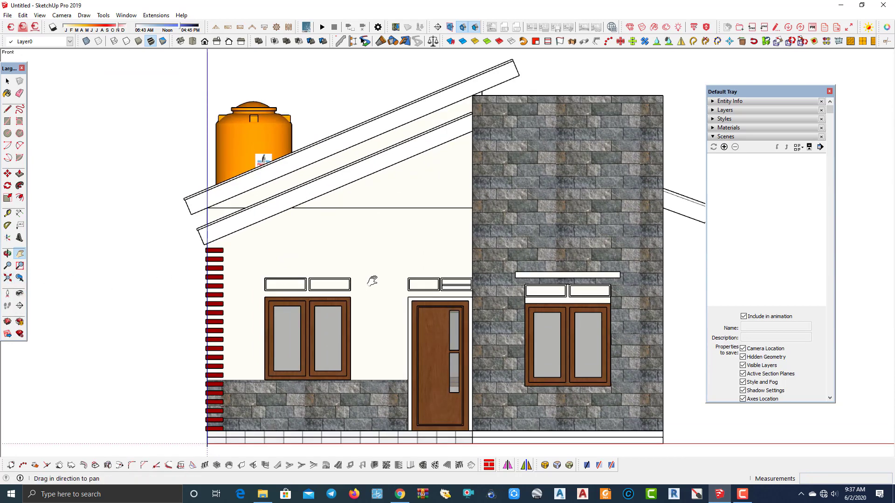
left_click_drag(372, 280, 375, 281)
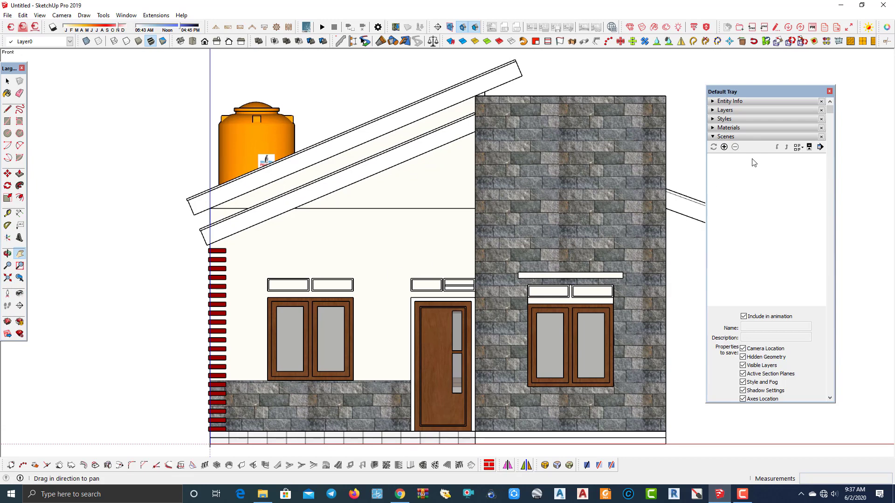
Save the front view as scene 'Tampak Depan' and add a second scene
left_click(723, 147)
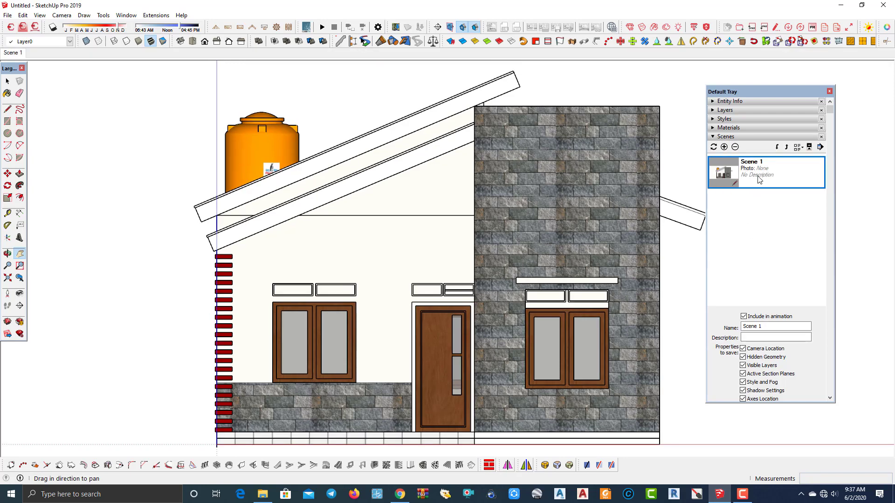
left_click_drag(762, 326, 742, 326)
key("BackSpace")
type("Tampak Depan")
key("Return")
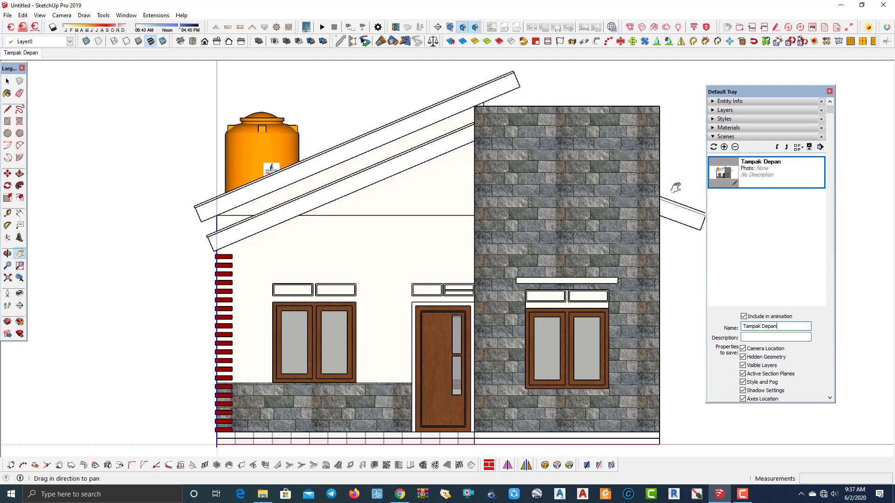
left_click(723, 147)
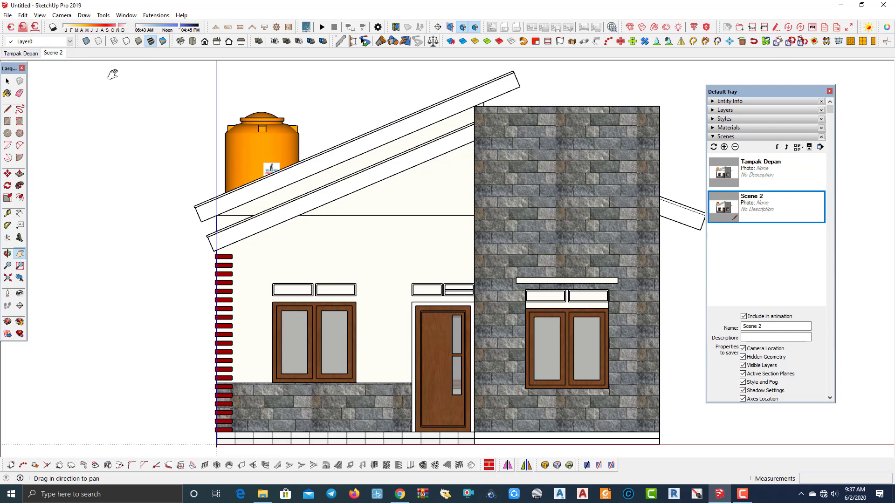
Update Scene 2 to store the right-side elevation view
left_click(217, 42)
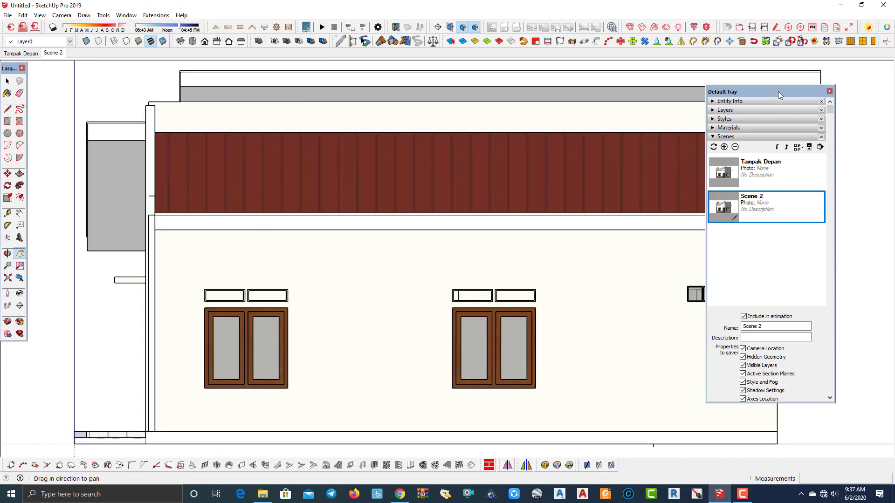
left_click_drag(778, 91, 831, 114)
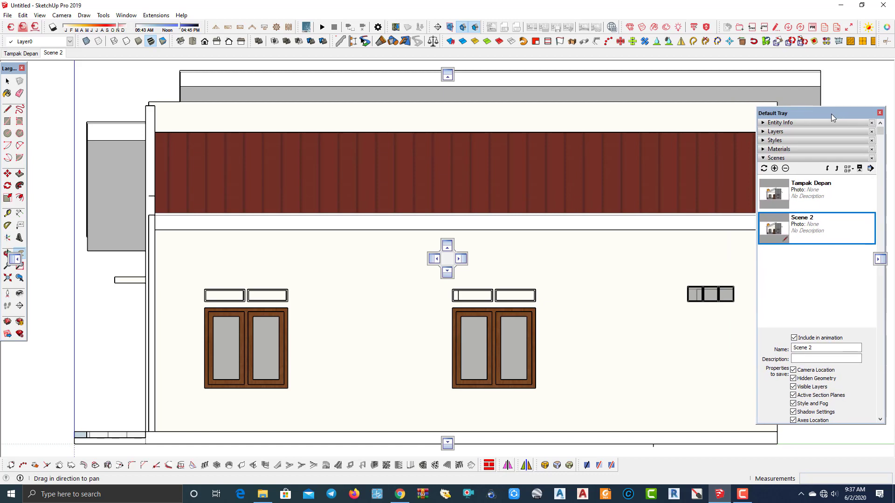
left_click(62, 15)
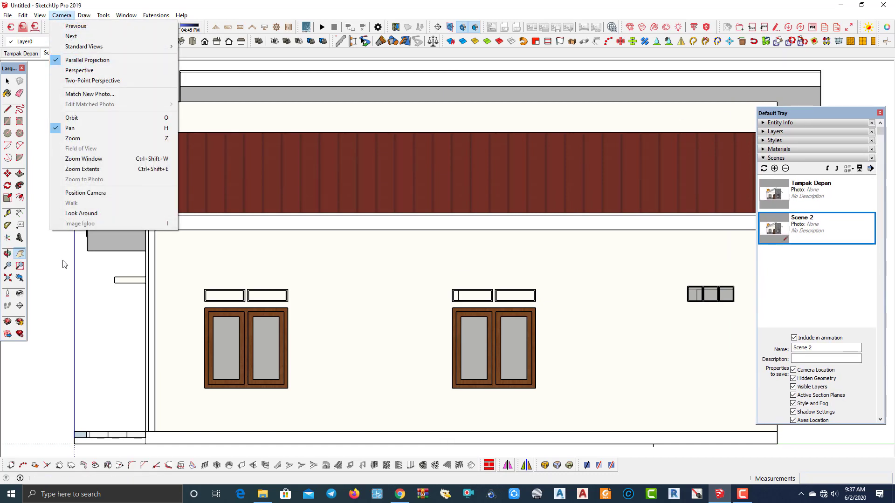
left_click(64, 276)
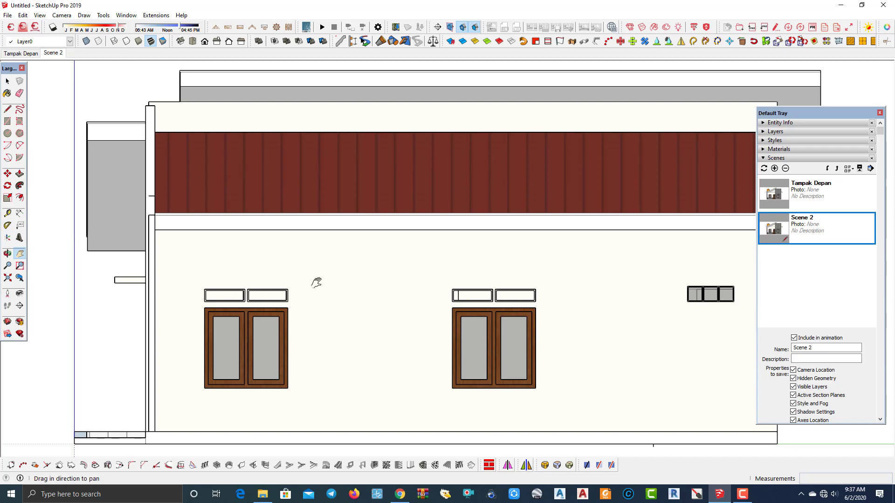
right_click(820, 232)
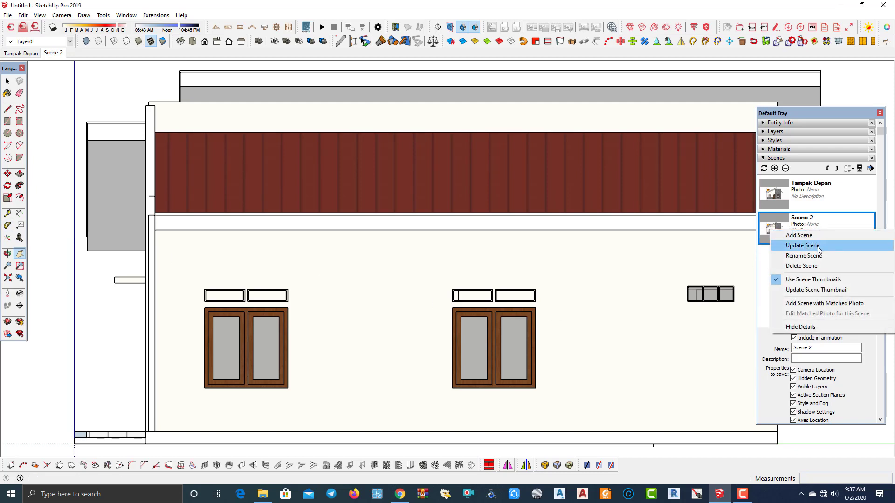
left_click(818, 250)
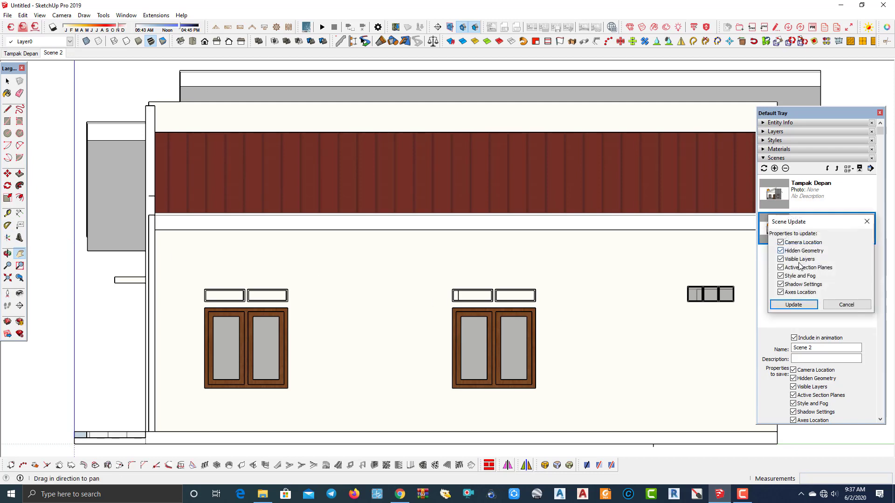
left_click(807, 303)
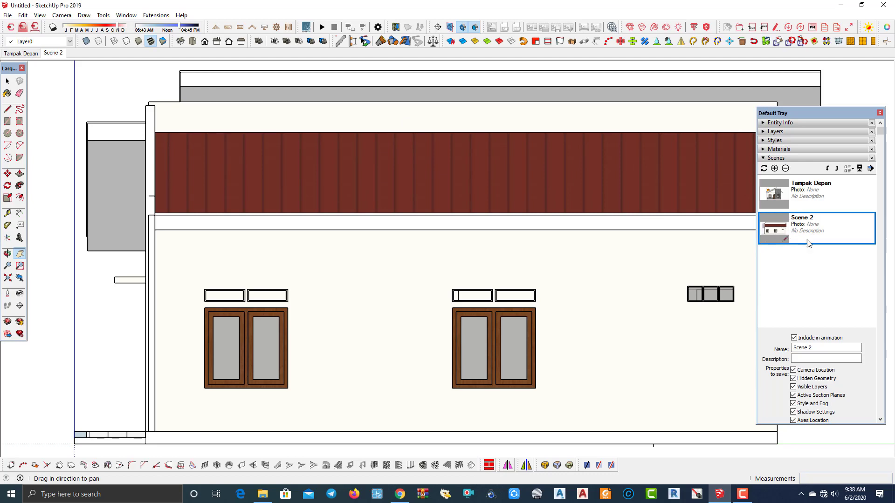
Rename Scene 2 to 'tampka samping kanan'
left_click(204, 42)
left_click(216, 42)
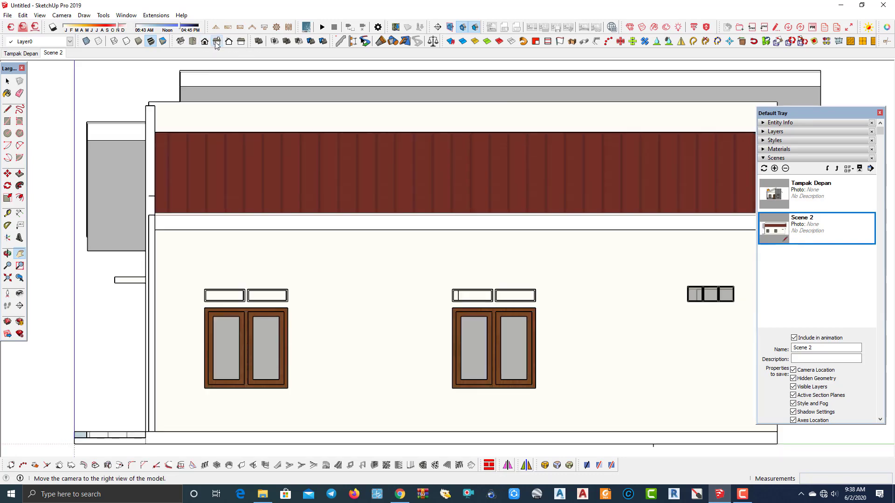
left_click(772, 237)
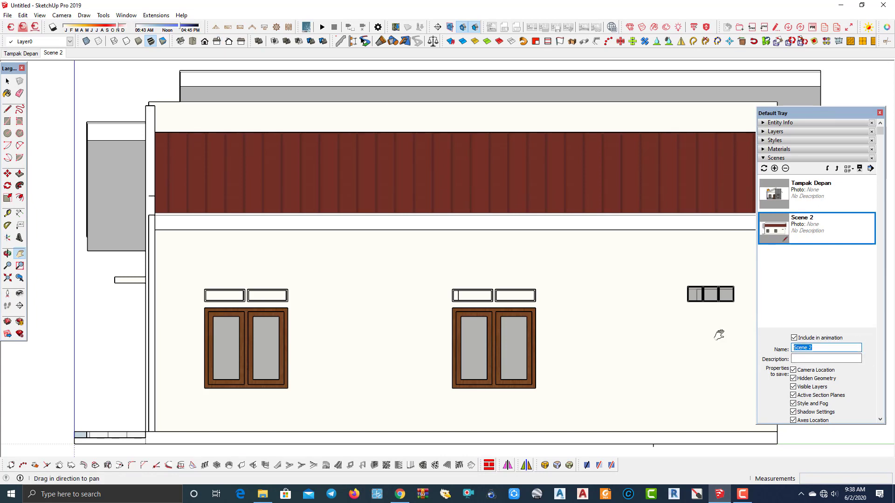
type("tampka sa")
type("mping kanan")
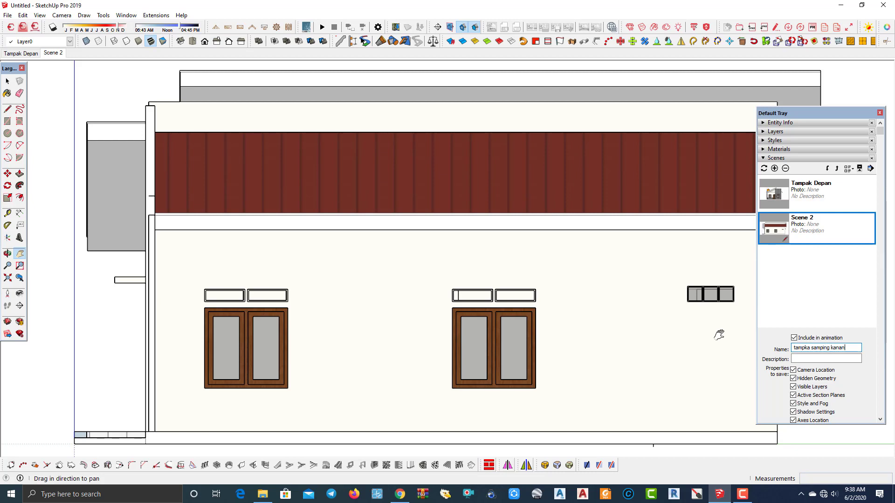
key("Return")
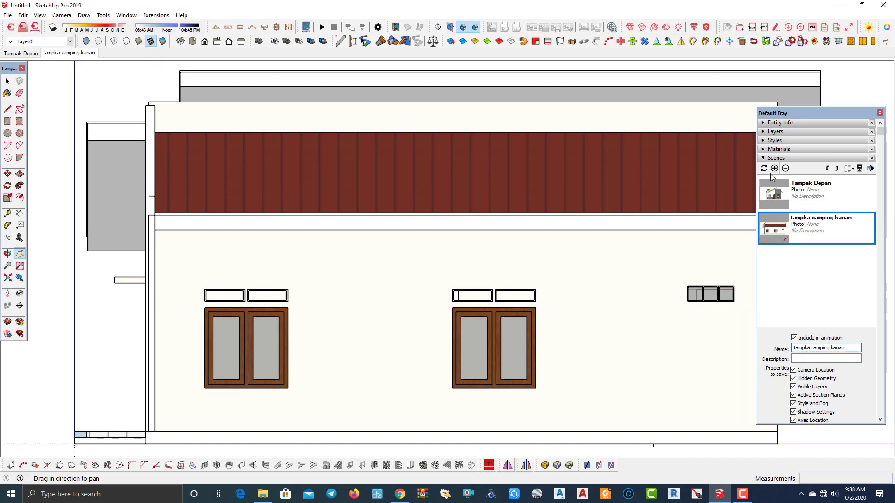
Add a third scene named 'tampak samping kiri' and update it to the Left elevation
left_click(774, 168)
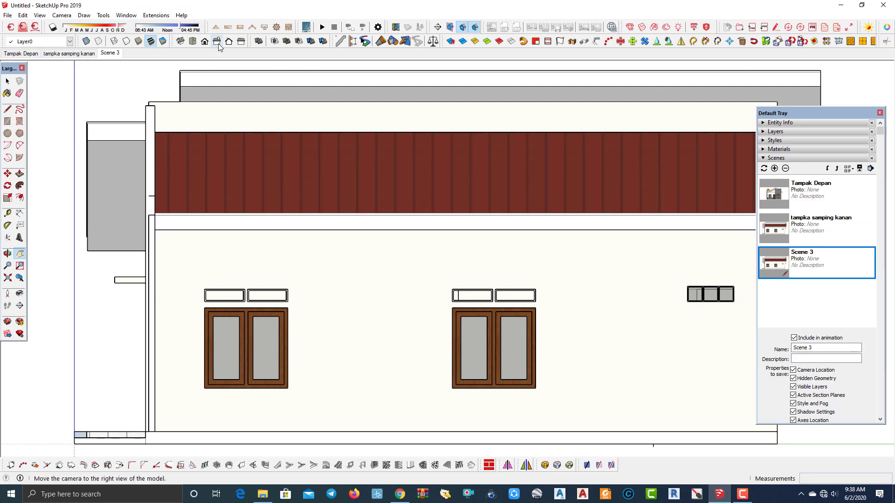
left_click(243, 44)
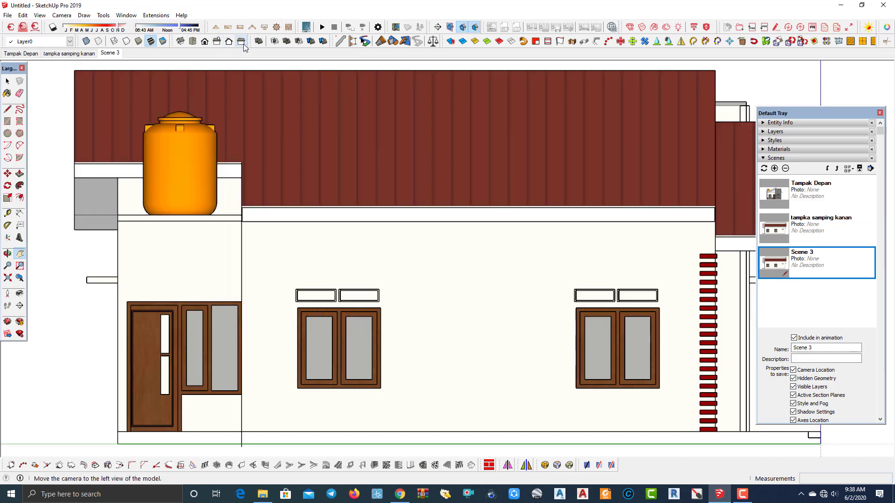
triple_click(844, 347)
key("BackSpace")
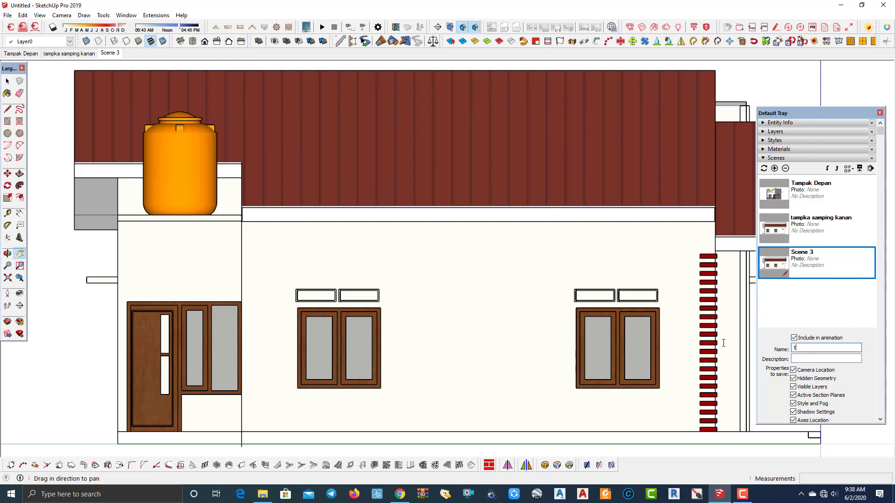
type("ampak samping kiri")
key("Return")
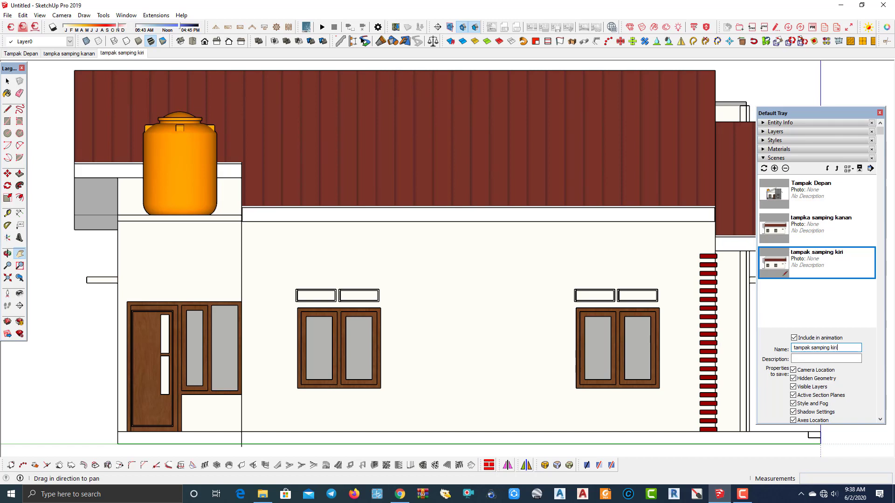
right_click(804, 266)
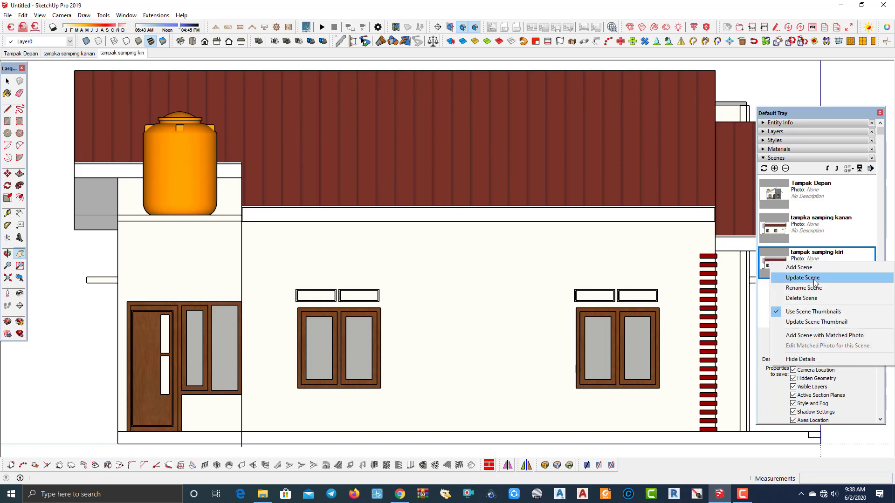
left_click(814, 277)
left_click(805, 304)
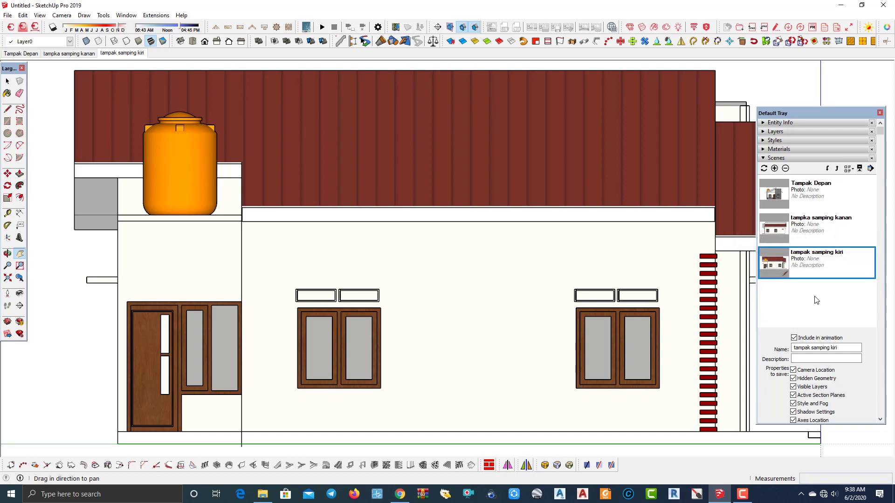
Add a fourth scene and update it to the Right standard view
left_click(774, 169)
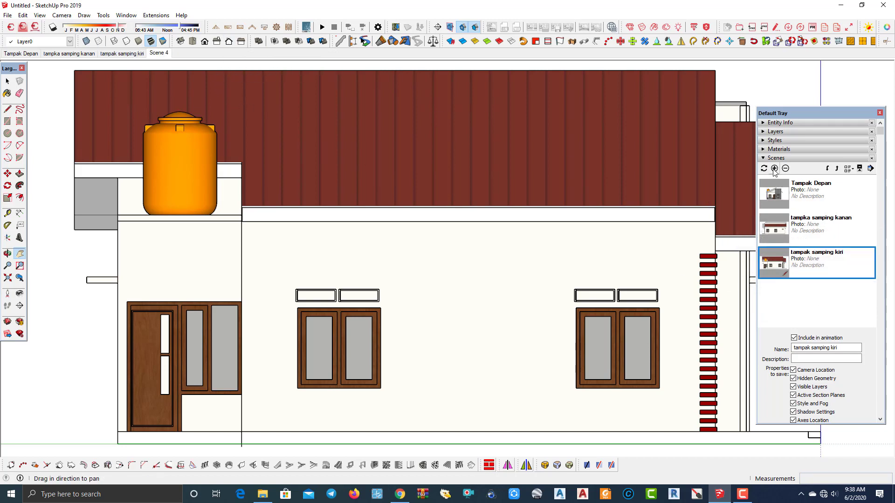
left_click(220, 46)
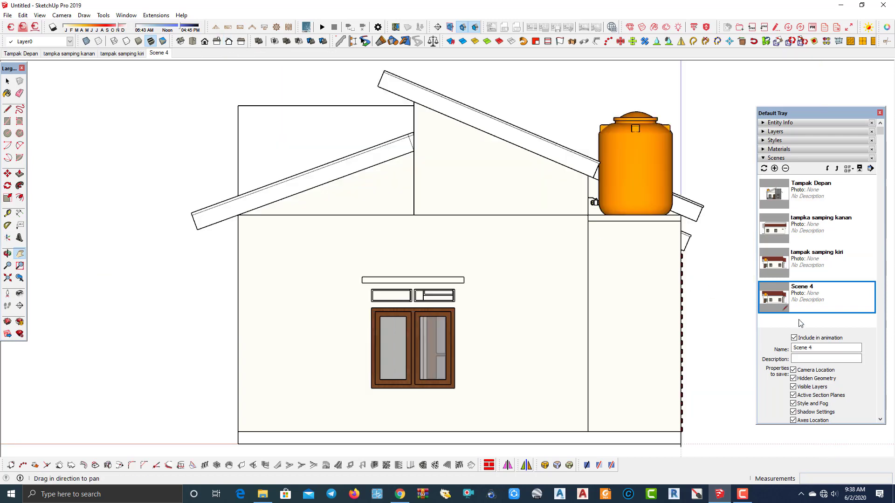
right_click(803, 295)
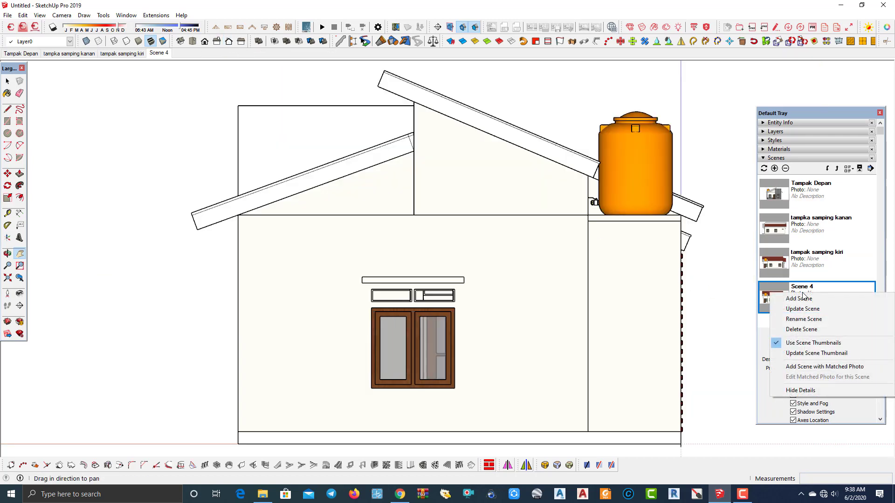
left_click(801, 309)
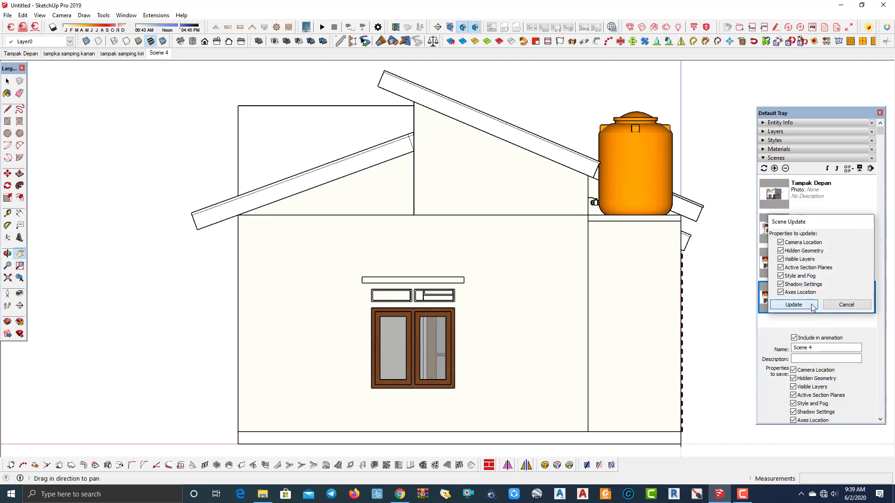
left_click(803, 304)
Rename Scene 4 to 'tampak Belakang' and update the scene again
left_click_drag(820, 347, 753, 348)
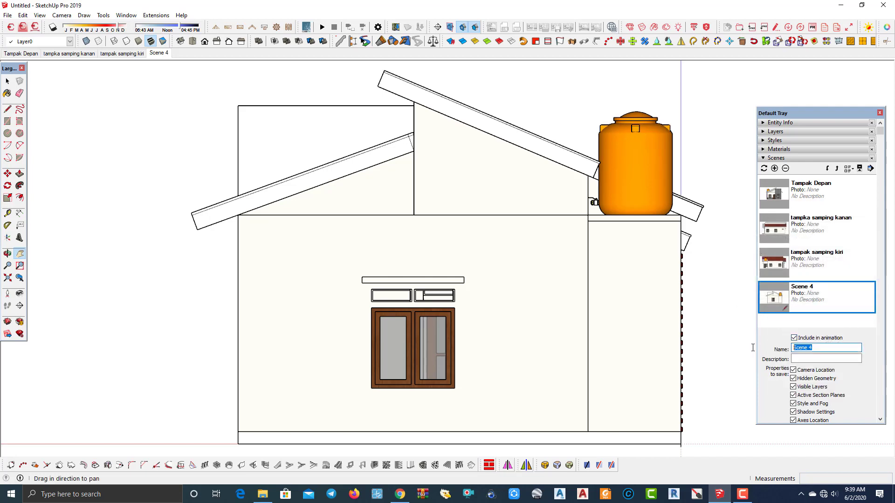
key("BackSpace")
key("Return")
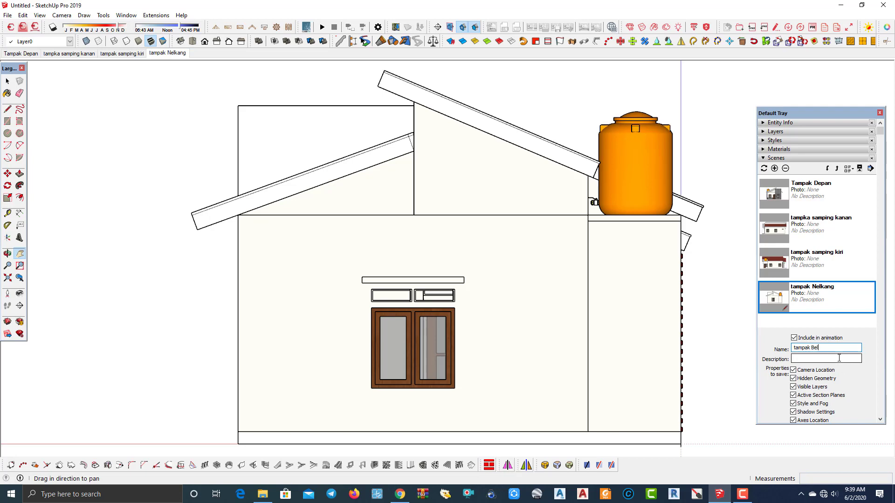
type("ang")
key("Return")
right_click(820, 293)
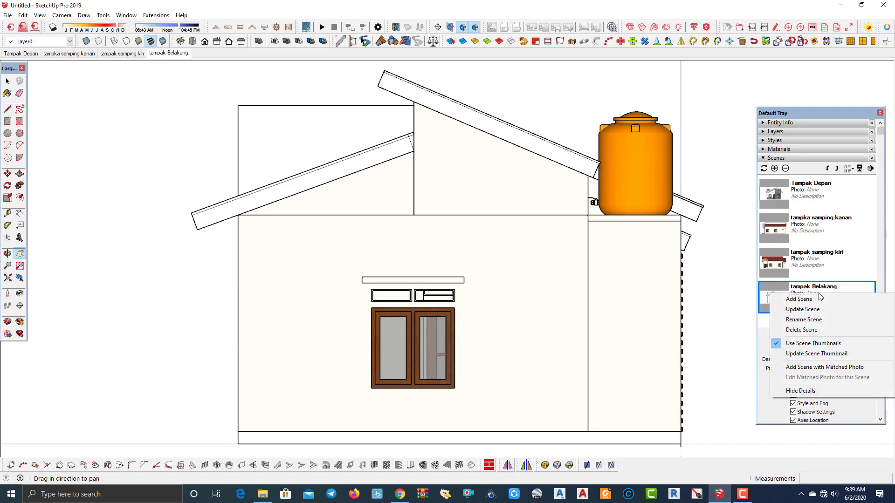
left_click(802, 309)
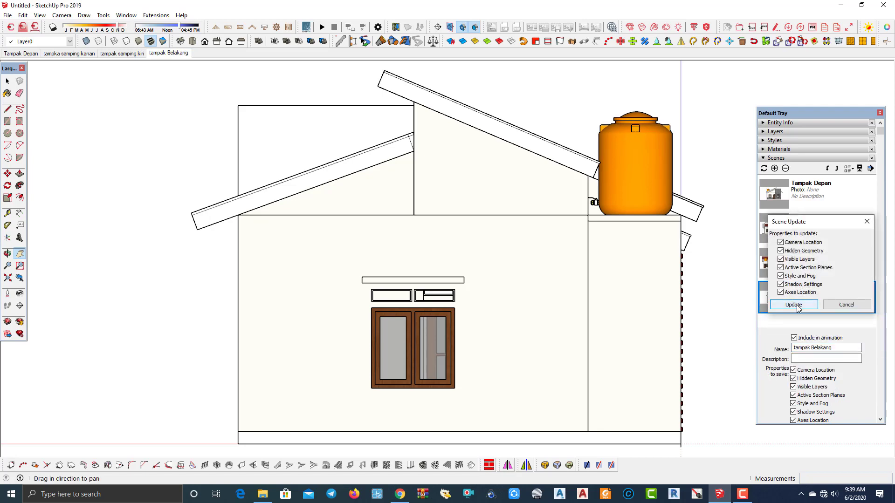
left_click(794, 305)
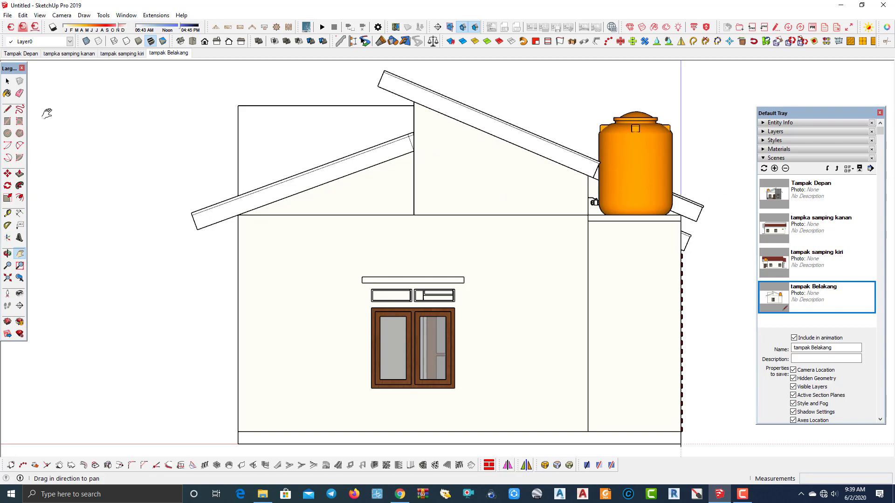
Start a 2D Graphic export and create a 'rumah Sederhana' folder on drive K:
left_click(7, 15)
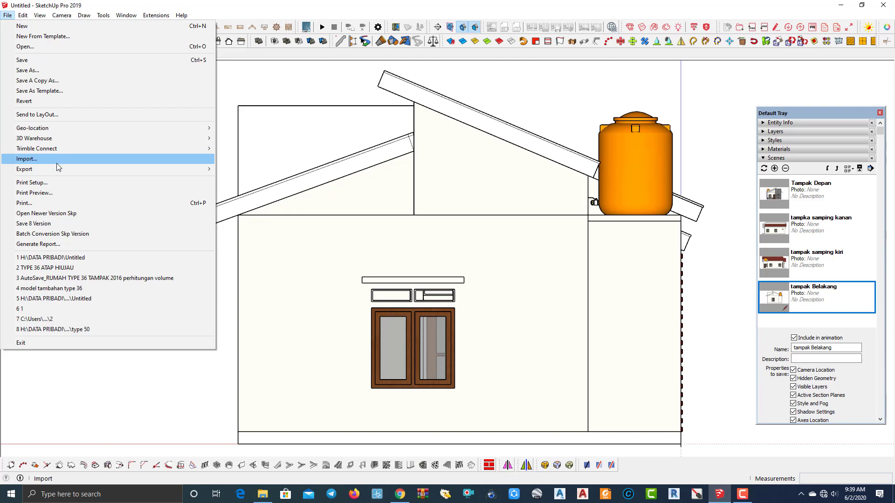
mouse_move(24, 169)
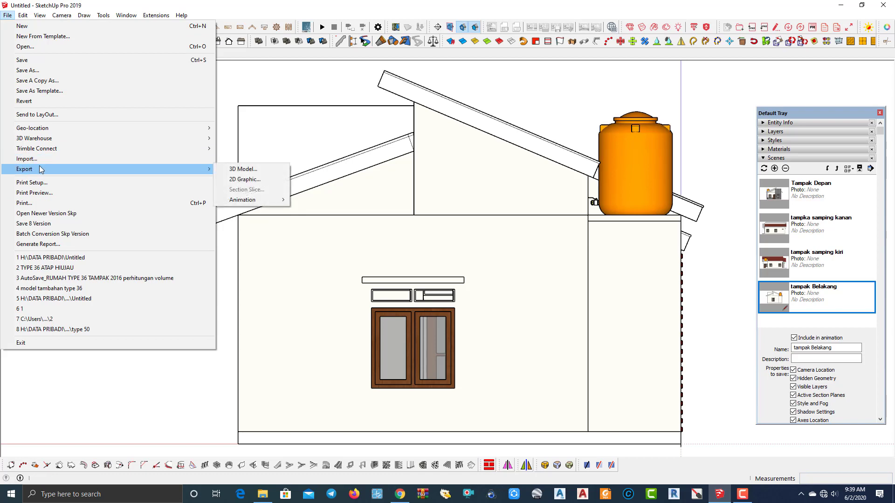
left_click(254, 180)
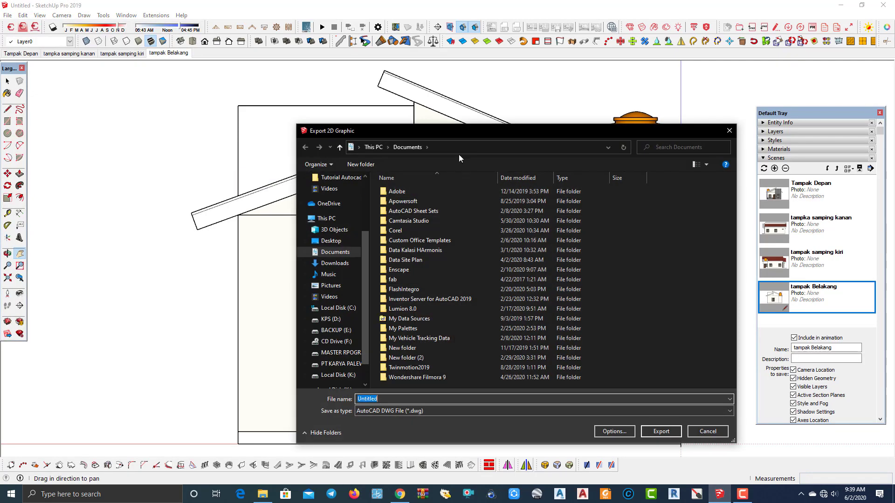
left_click_drag(474, 137, 445, 89)
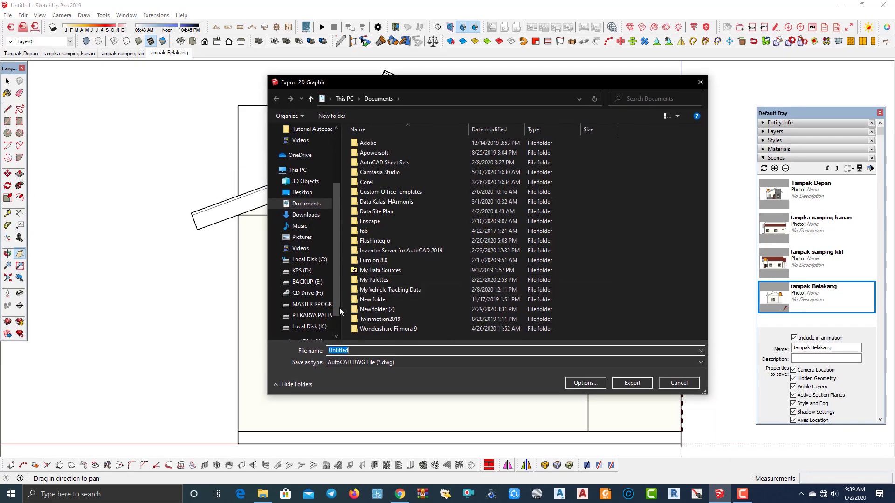
left_click_drag(337, 310, 342, 324)
left_click(309, 304)
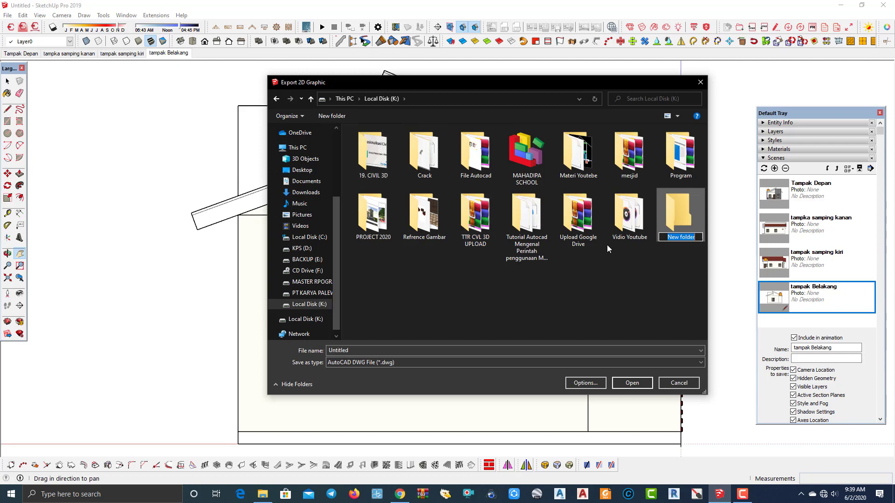
type("rumah S")
type("ederhan")
type("a")
left_click(679, 227)
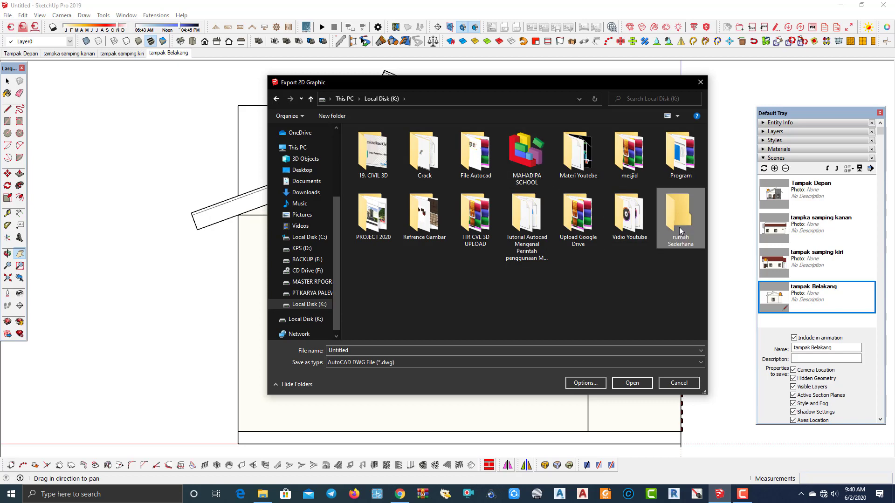
left_click(632, 382)
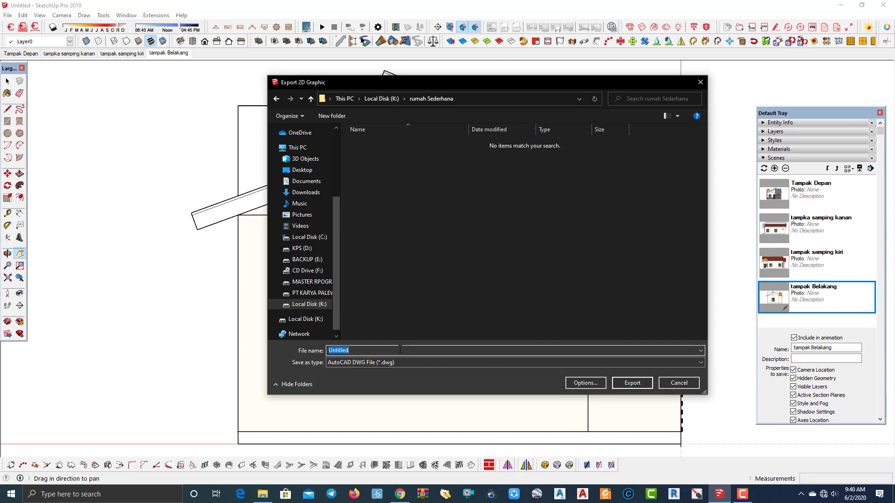
Export the view at full scale as AutoCAD DWG 'Tampak Belakang'
key("BackSpace")
type("Tampak Belakang")
left_click(596, 382)
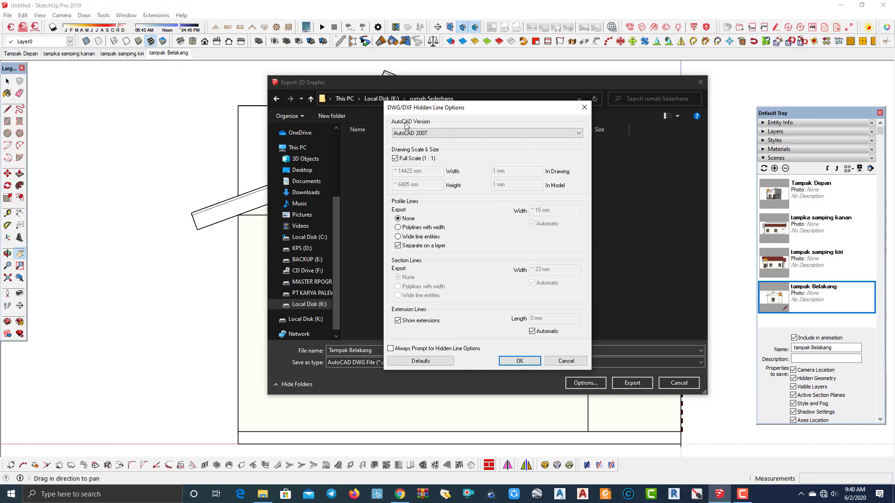
left_click(529, 361)
left_click(632, 383)
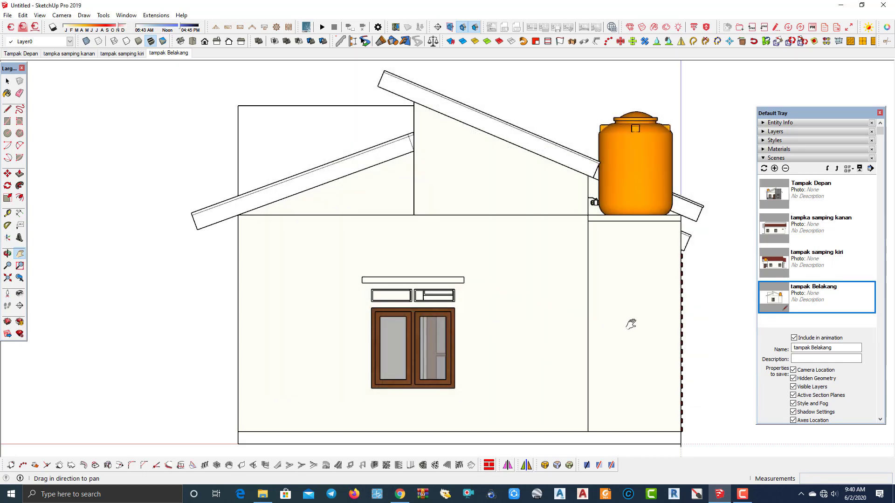
View the rumah Sederhana folder on K: as large icons to confirm the Tampak Belakang DWG
left_click(270, 498)
left_click(46, 384)
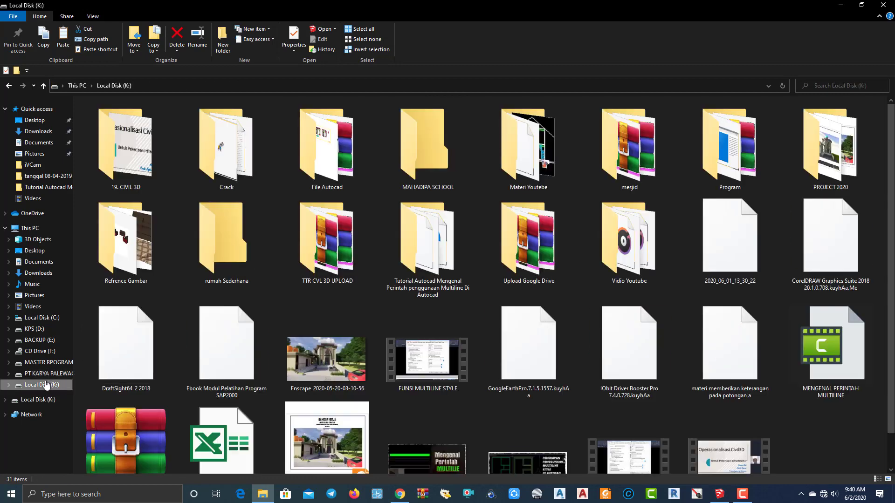
scroll(680, 419, "down", 1)
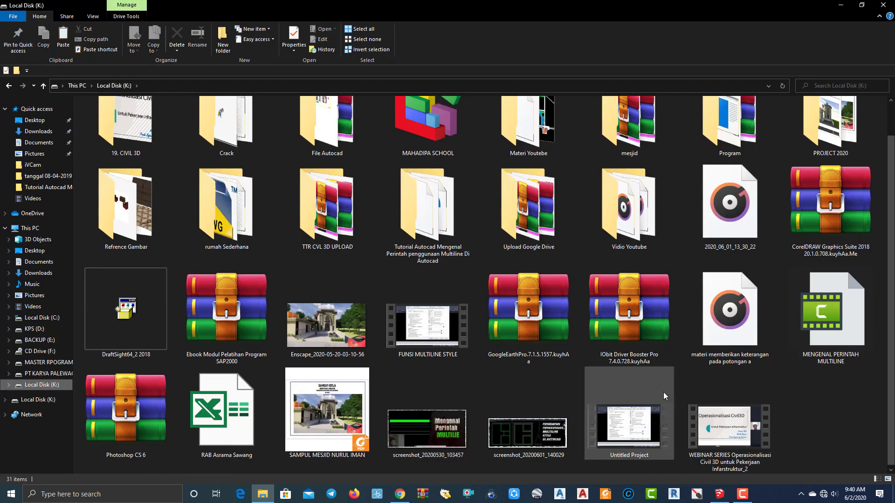
scroll(663, 392, "up", 1)
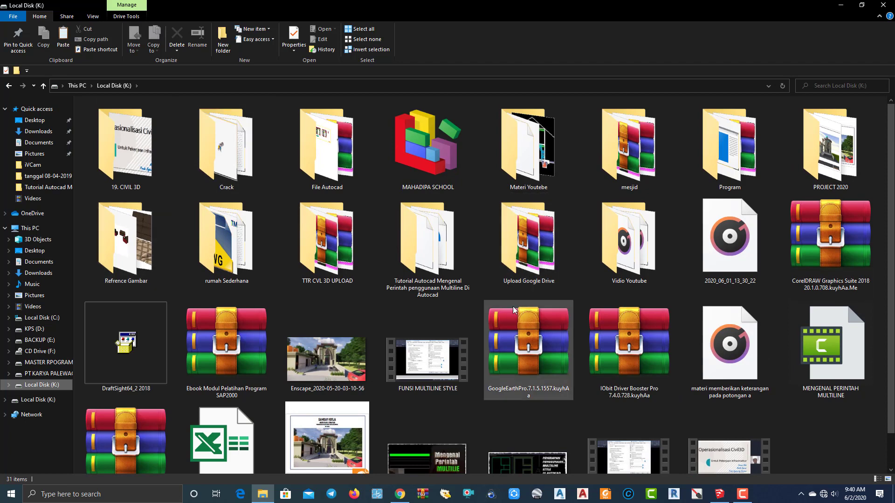
double_click(222, 238)
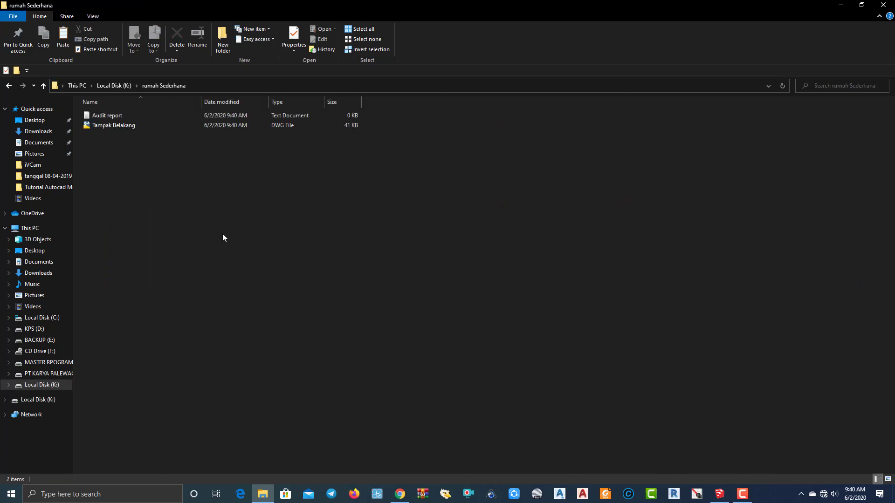
right_click(178, 179)
left_click(311, 197)
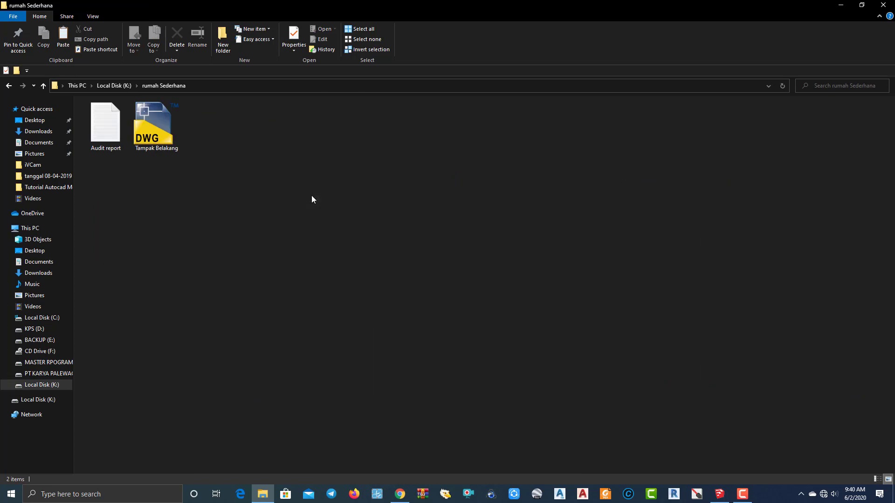
Launch AutoCAD 2019 from Start, then return to SketchUp
left_click(11, 494)
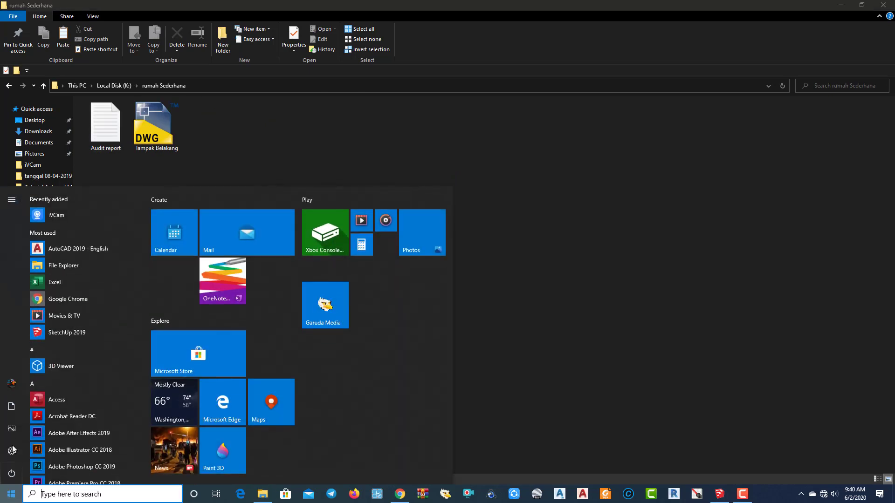
left_click(71, 247)
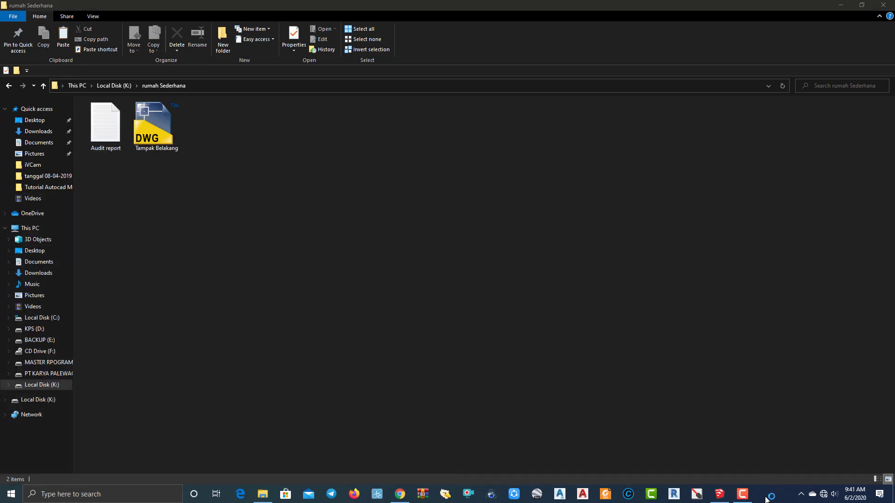
left_click(719, 493)
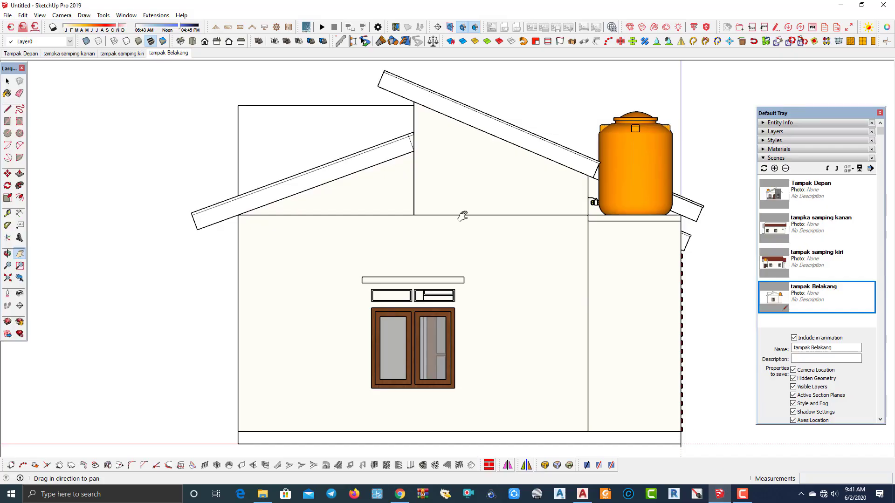
Export the Tampak Depan scene as DWG 'tampak depan' into rumah Sederhana
left_click(33, 55)
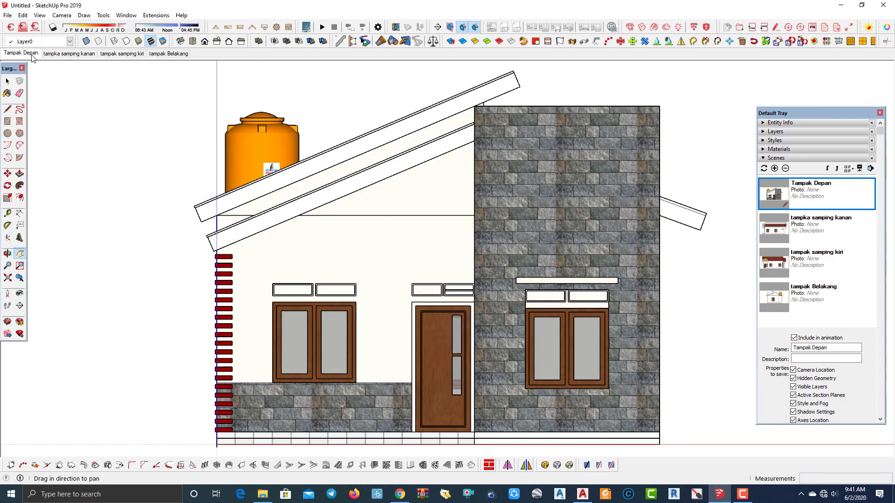
left_click(8, 15)
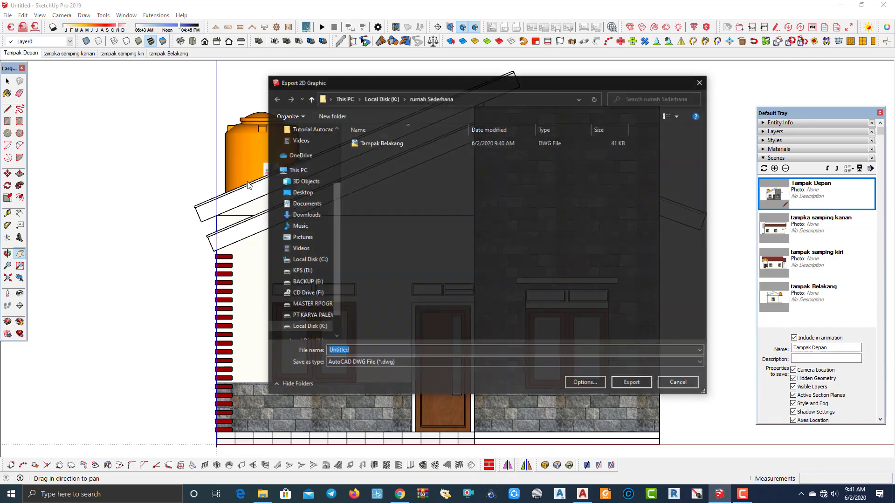
type("ta")
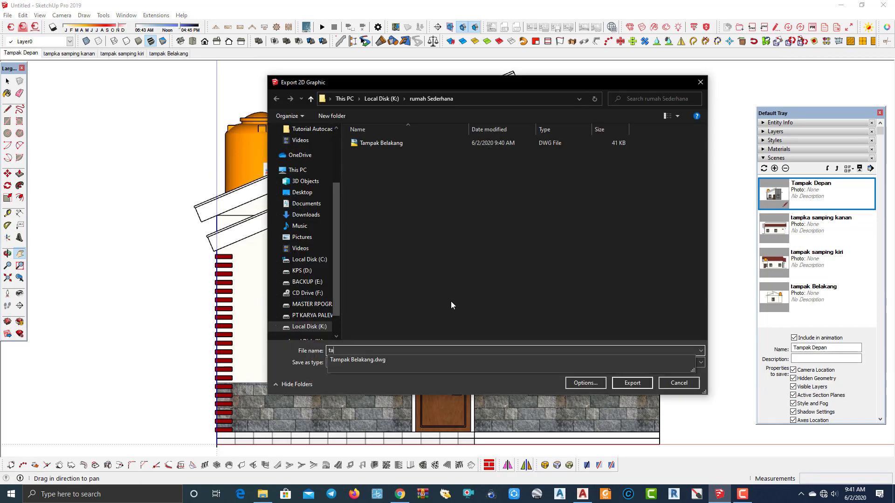
type("mpak")
type(" depan")
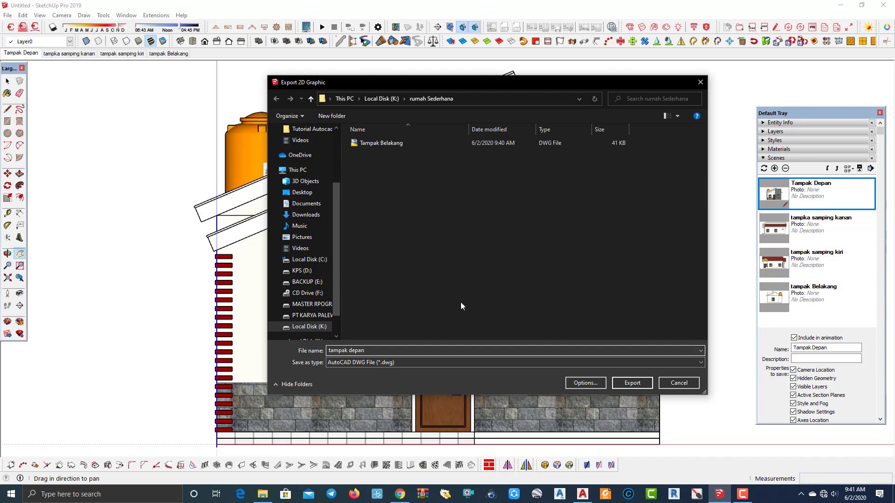
left_click(625, 384)
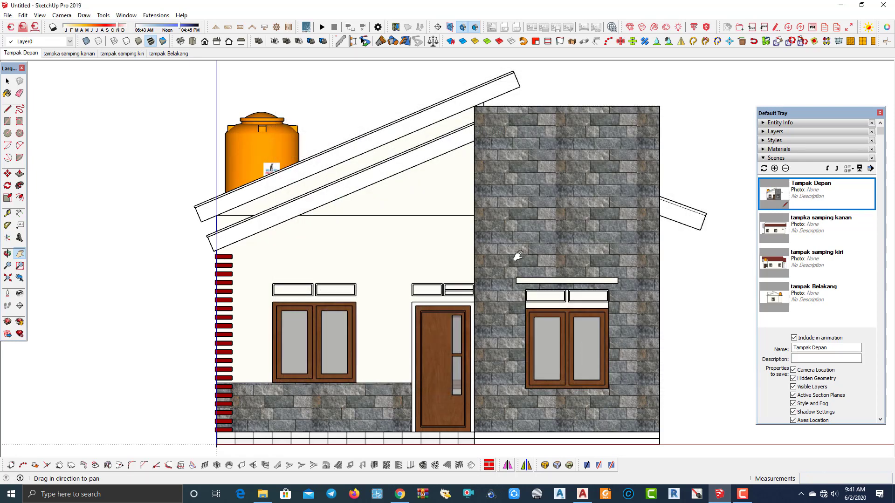
Export the tampka samping kanan scene as a 2D DWG named 'tampak samping kanan'
left_click(79, 55)
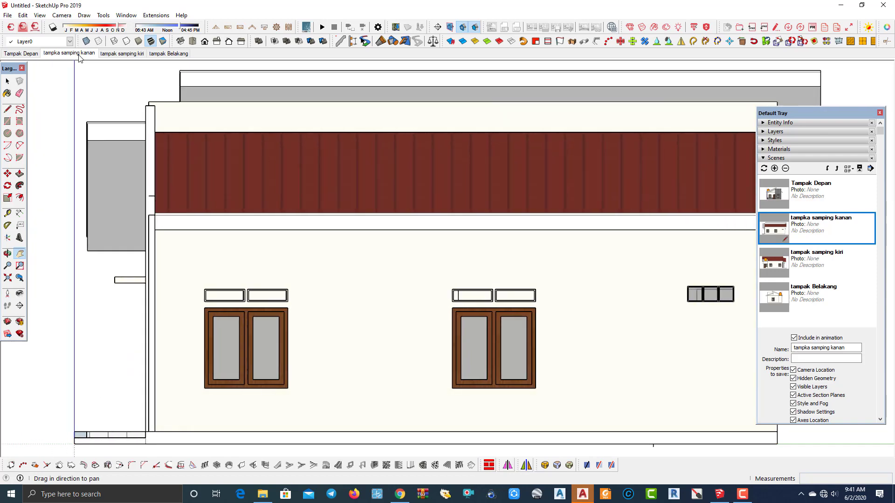
left_click(8, 16)
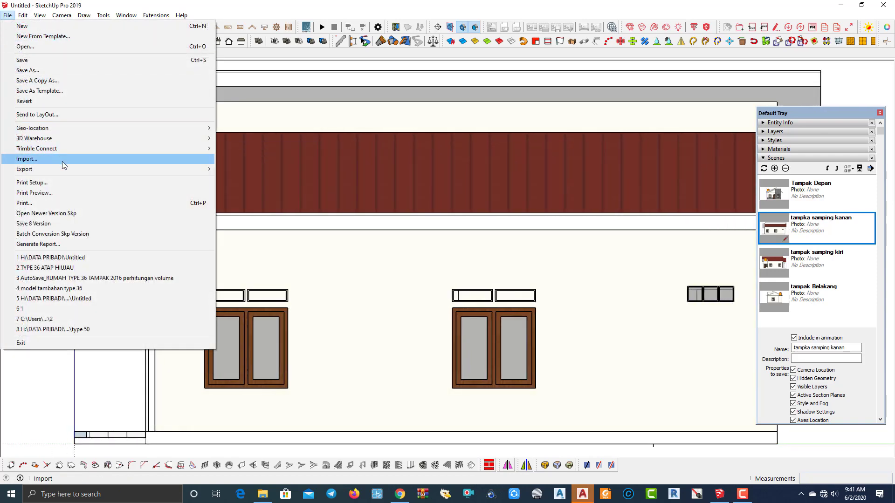
mouse_move(25, 169)
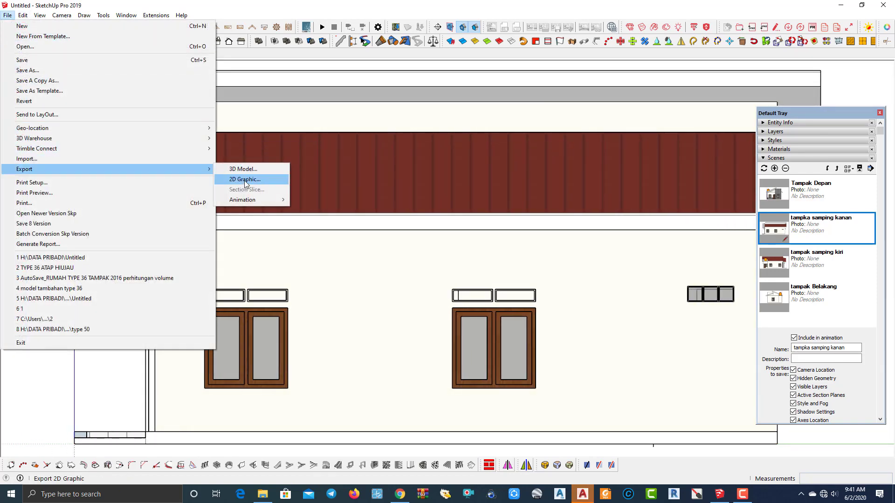
left_click(245, 180)
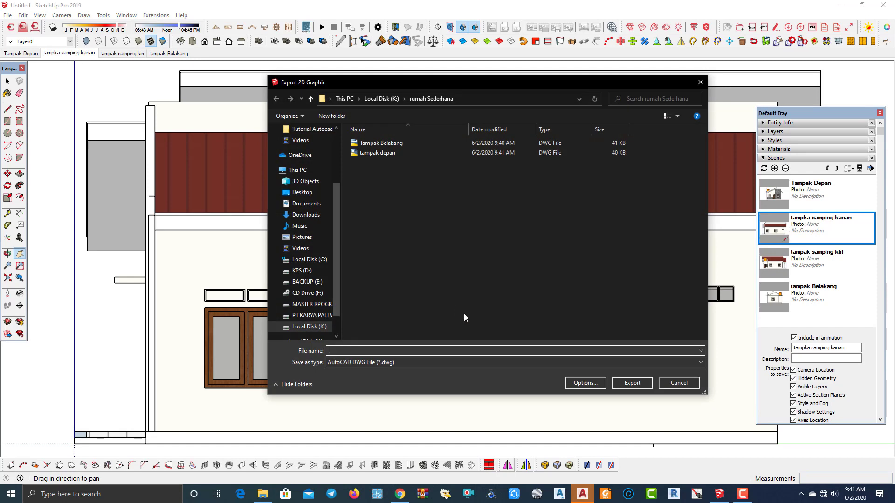
type("tampa")
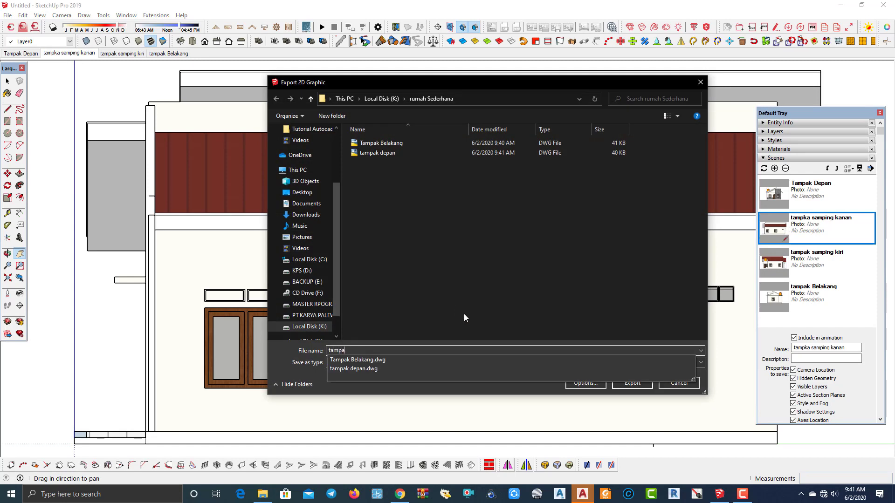
type("k samping k")
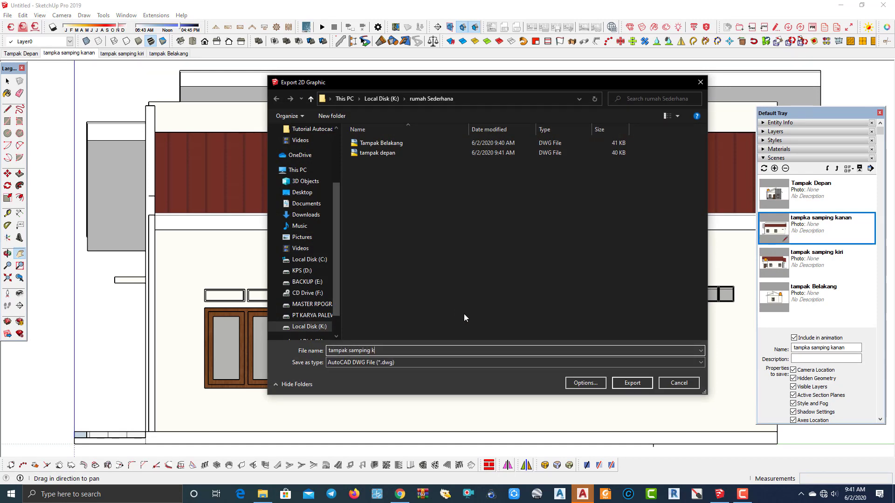
type("anan")
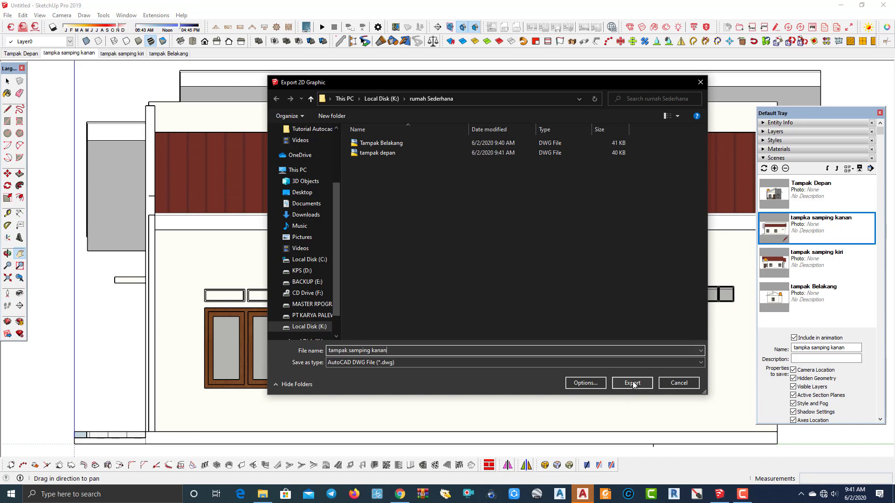
left_click(633, 383)
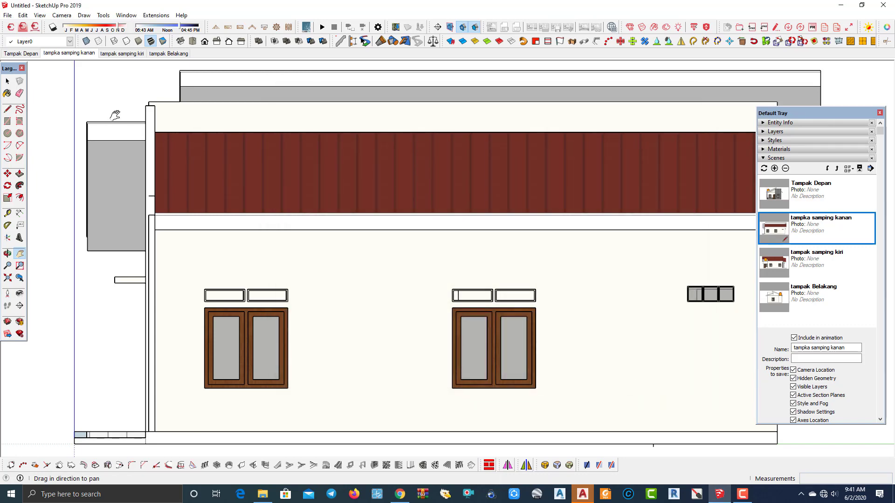
Export the tampak samping kiri scene as a 2D DWG named 'tampka samping kiri'
left_click(123, 54)
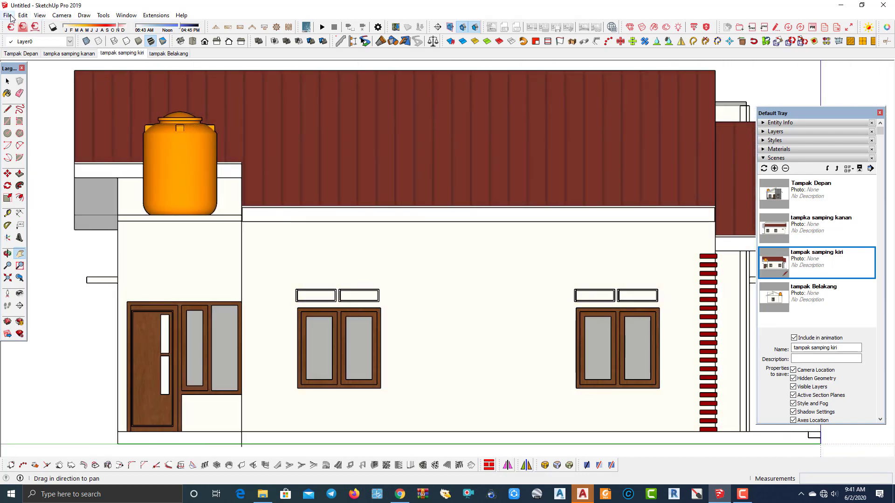
left_click(8, 15)
mouse_move(25, 169)
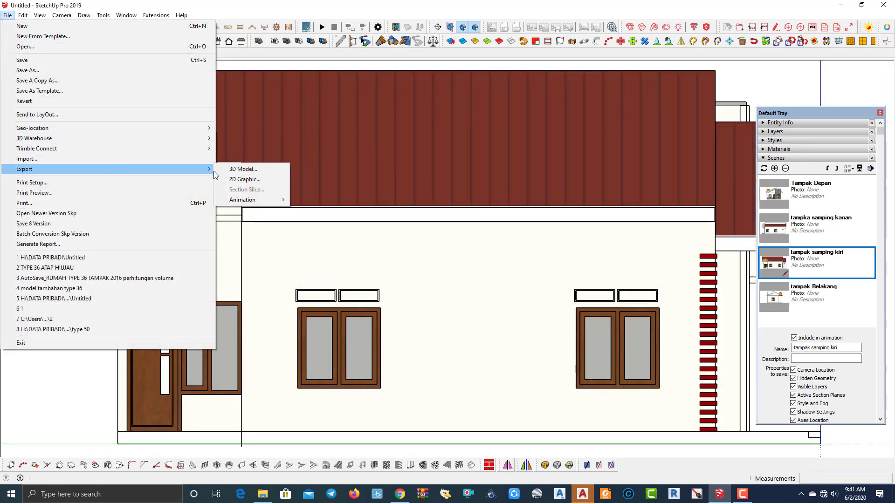
left_click(243, 179)
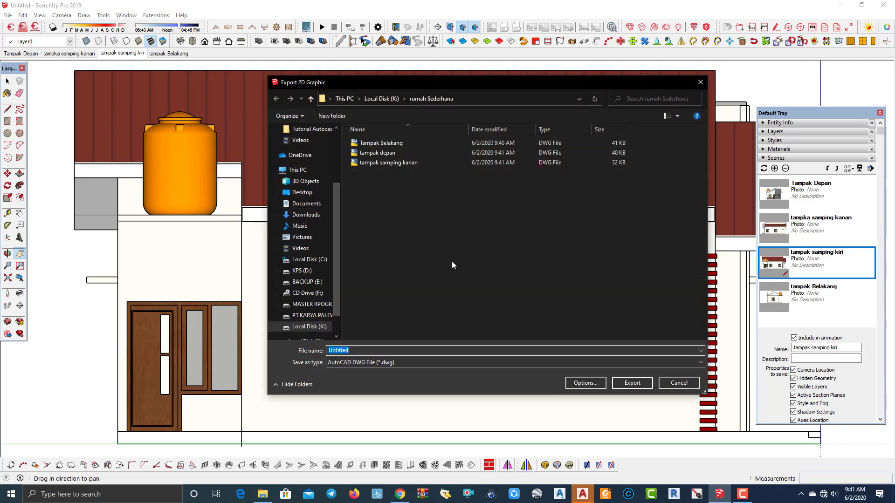
type("tamp")
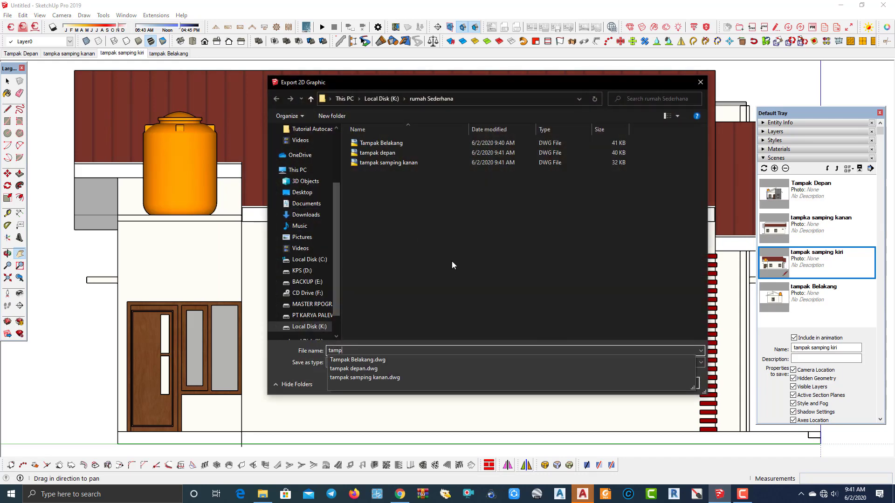
type("ka samping")
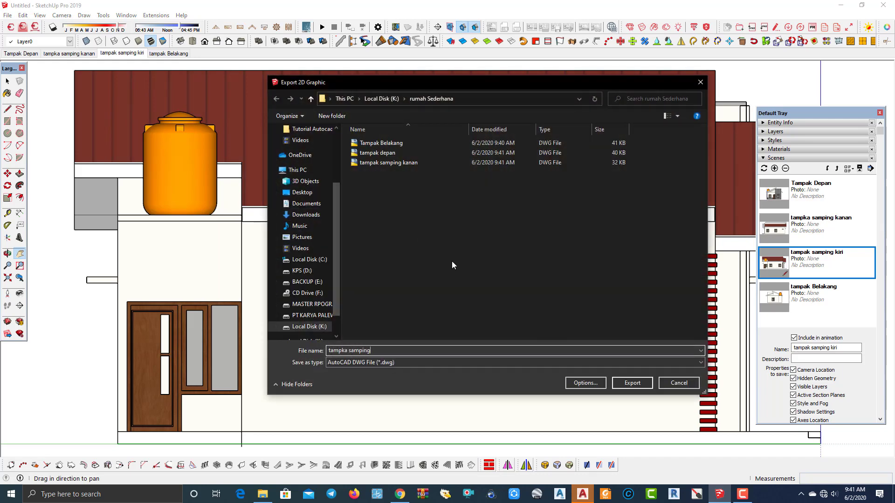
type(" kiri")
left_click(642, 383)
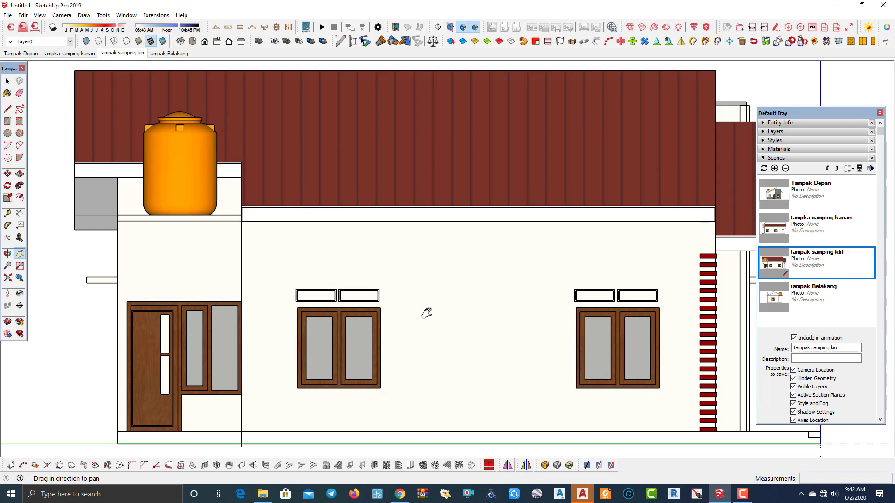
Start AutoCAD with a blank drawing, then open Tampak Belakang.dwg from the rumah Sederhana folder
left_click(268, 497)
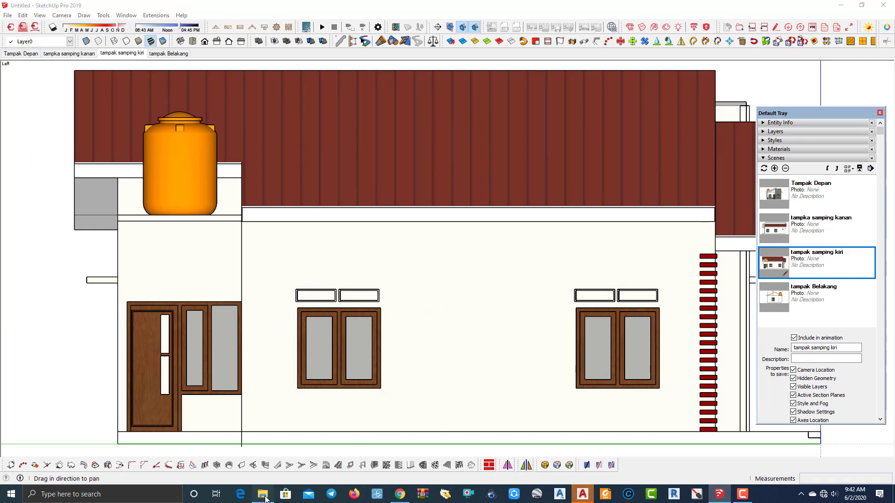
left_click(589, 496)
left_click(217, 158)
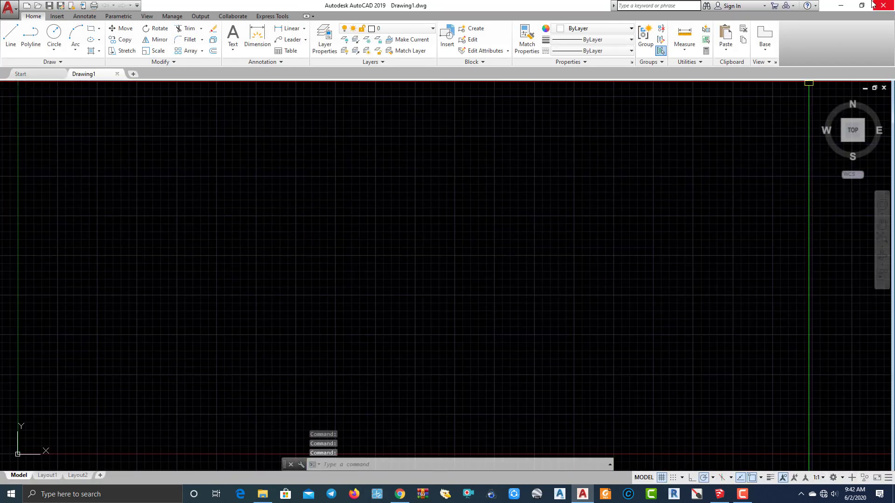
left_click(840, 6)
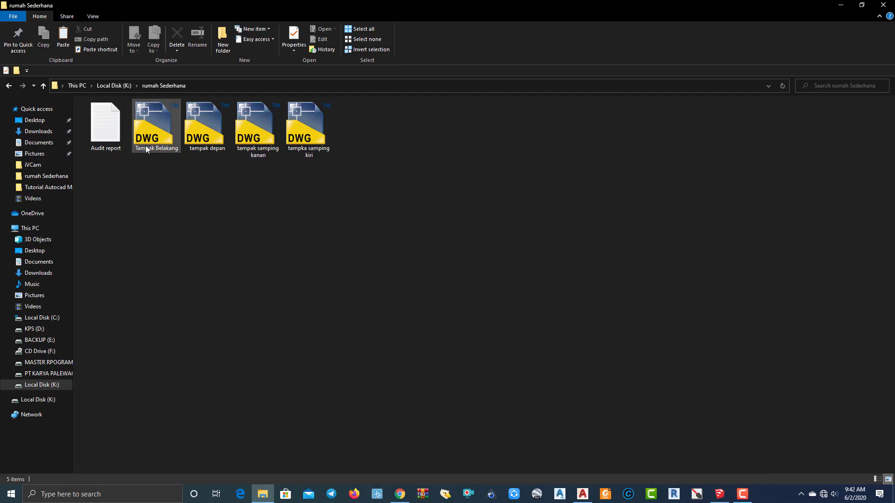
double_click(156, 133)
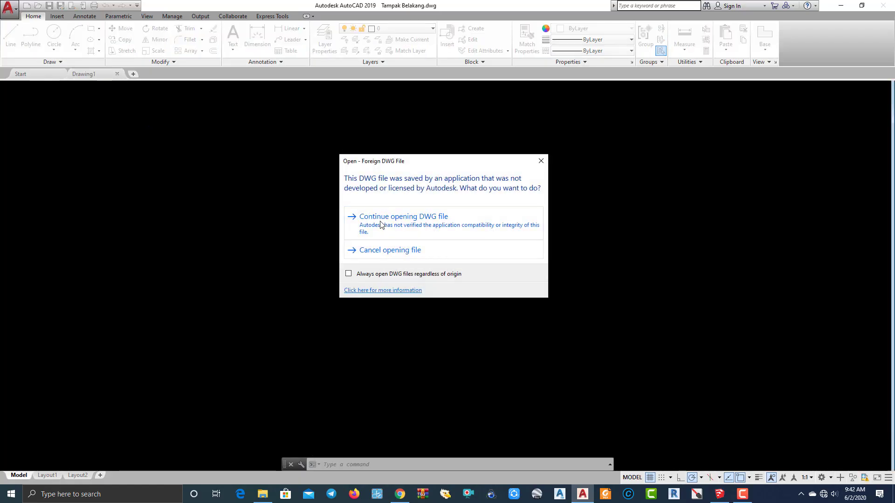
Confirm opening the non-Autodesk Tampak Belakang drawing and frame the rear elevation
left_click(380, 217)
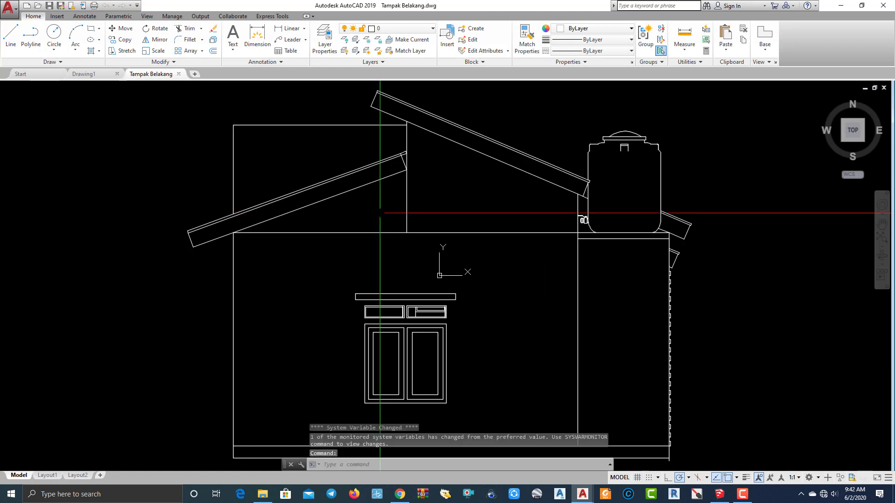
mouse_move(380, 216)
middle_mouse_down()
mouse_move(264, 188)
mouse_move(166, 201)
middle_mouse_up()
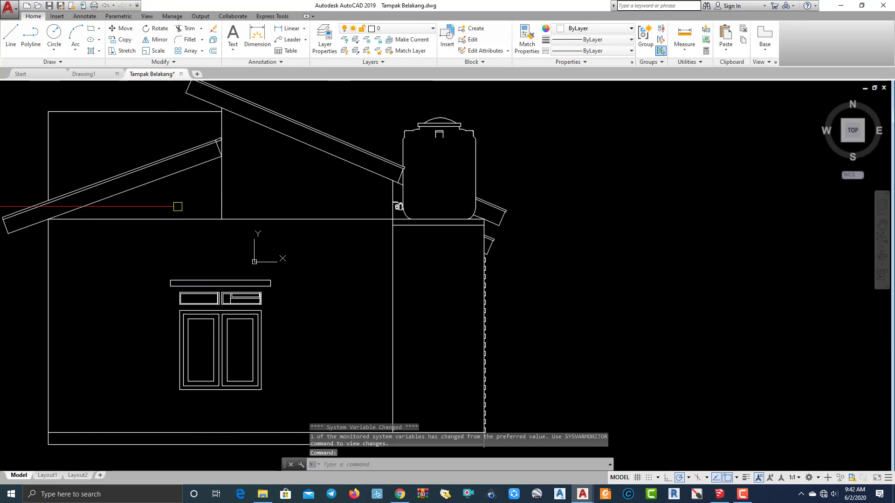
scroll(235, 214, "down", 2)
scroll(236, 213, "down", 1)
scroll(261, 205, "up", 3)
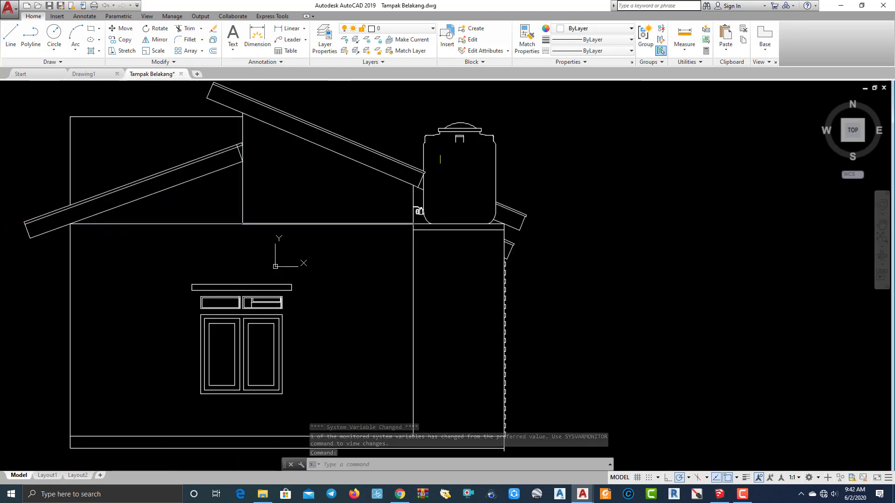
mouse_move(440, 159)
middle_mouse_down()
mouse_move(464, 177)
mouse_move(461, 186)
mouse_move(417, 196)
middle_mouse_up()
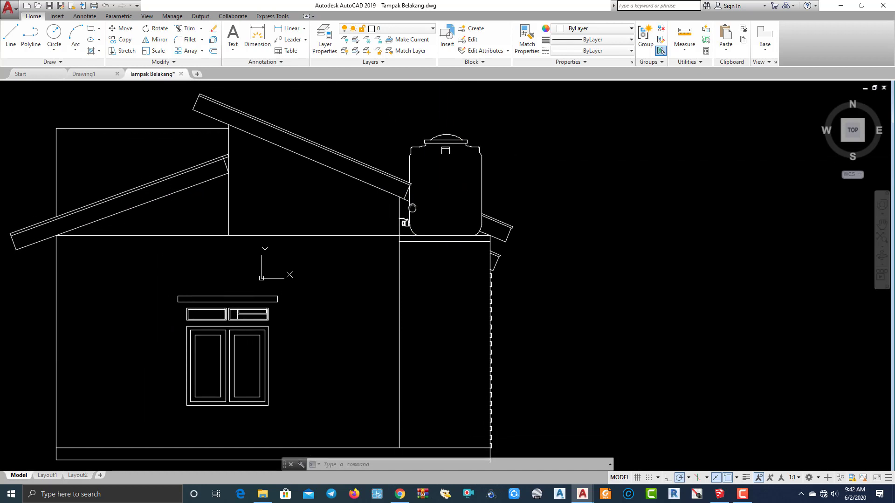
Open the tampak depan drawing and frame the front elevation
left_click(263, 496)
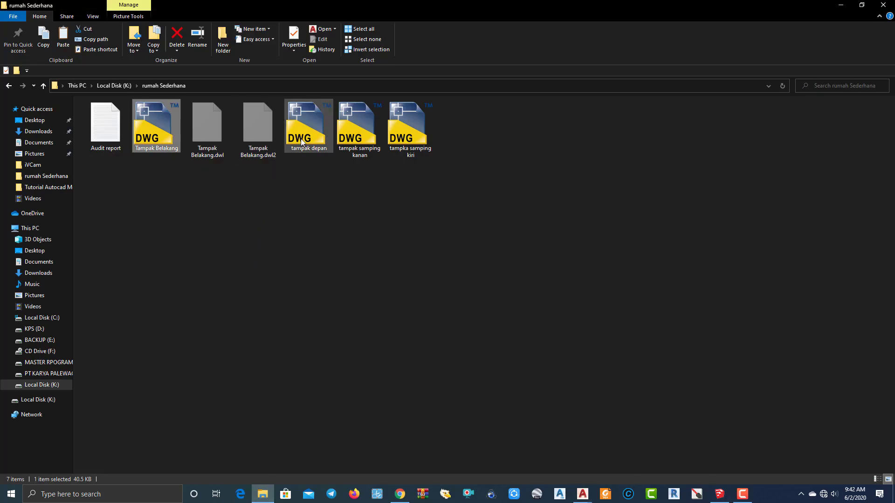
double_click(302, 136)
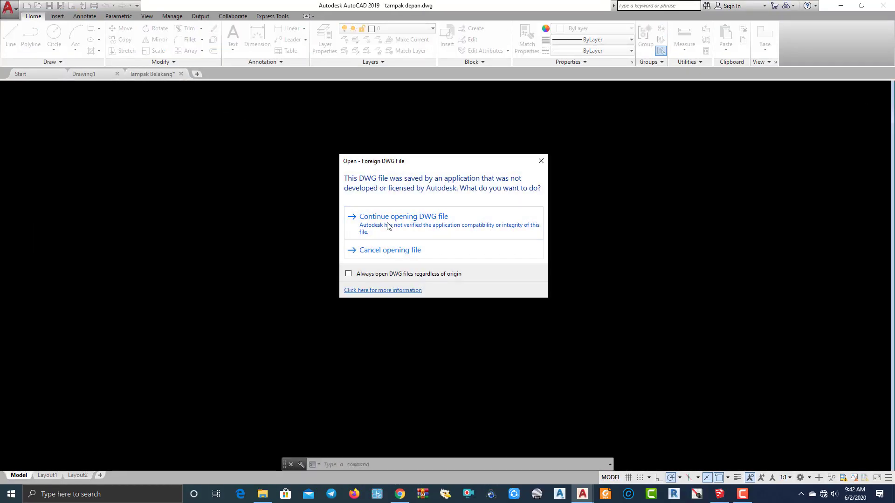
left_click(386, 224)
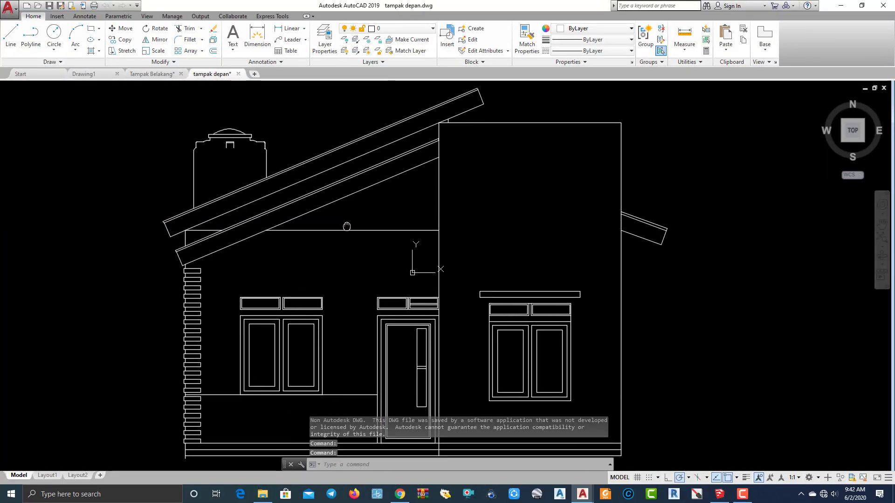
scroll(344, 194, "down", 2)
scroll(344, 268, "up", 2)
mouse_move(344, 268)
middle_mouse_down()
mouse_move(341, 303)
mouse_move(257, 299)
middle_mouse_up()
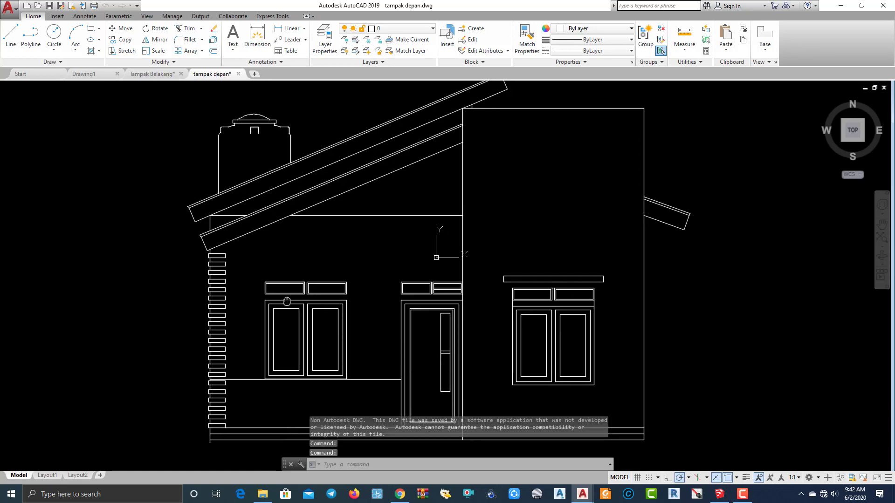
Open the tampak samping kanan and tampka samping kiri drawings, then return to Tampak Belakang
left_click(262, 494)
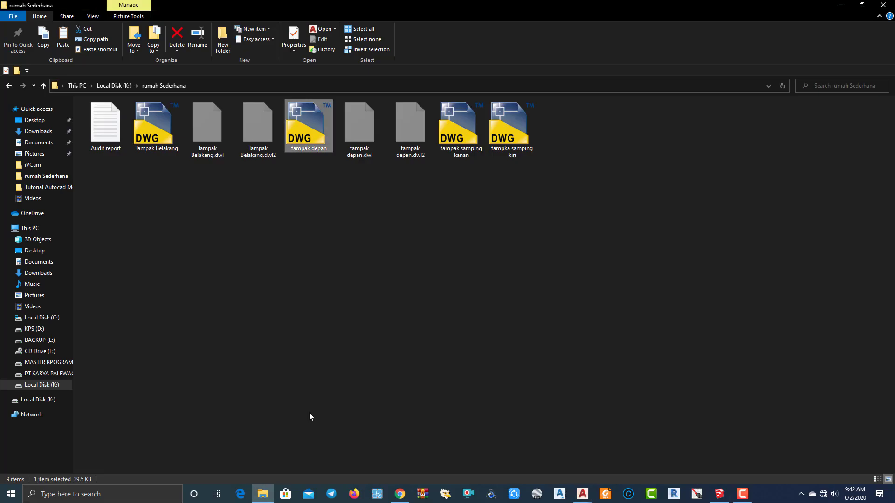
double_click(452, 139)
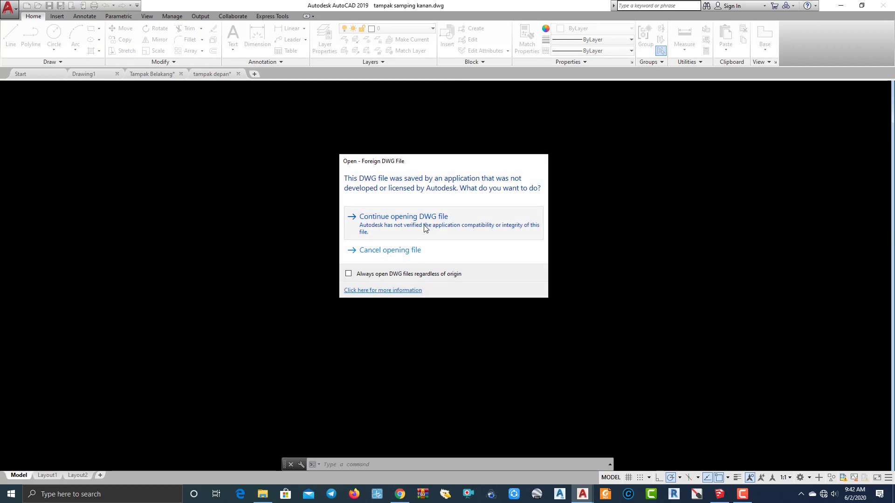
left_click(424, 228)
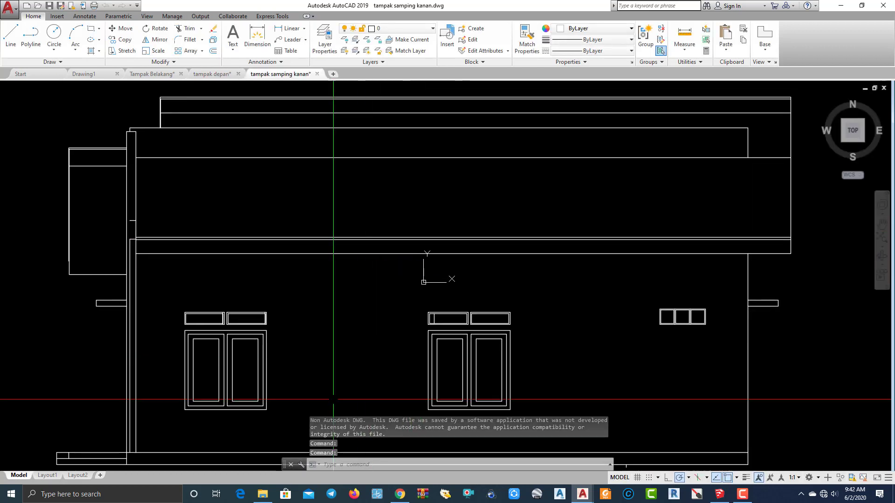
key("alt+Tab")
double_click(602, 144)
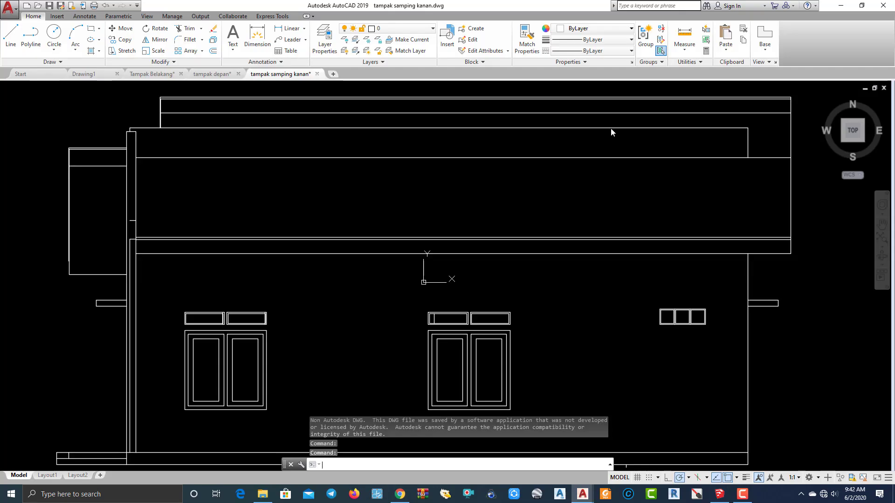
left_click(426, 223)
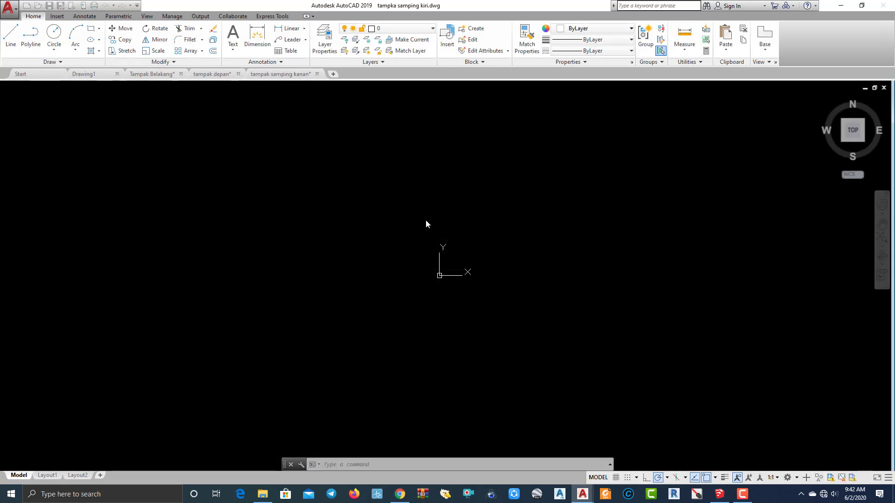
scroll(425, 220, "down", 2)
scroll(434, 228, "up", 2)
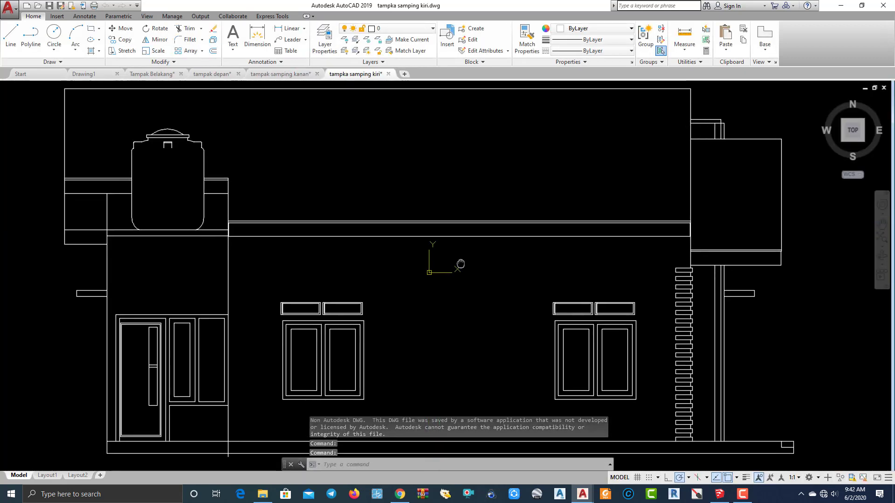
left_click(89, 76)
Look through the Tampak Belakang, tampak depan and tampka samping kiri drawing tabs
left_click(158, 76)
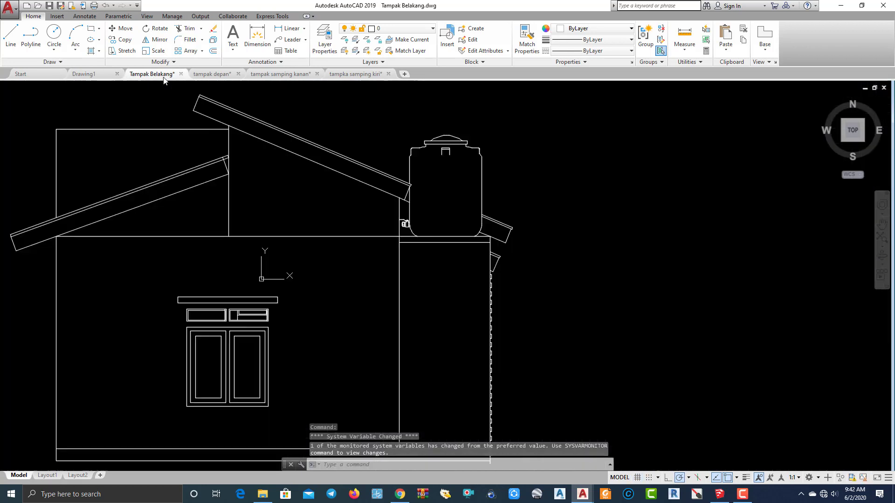
left_click(219, 76)
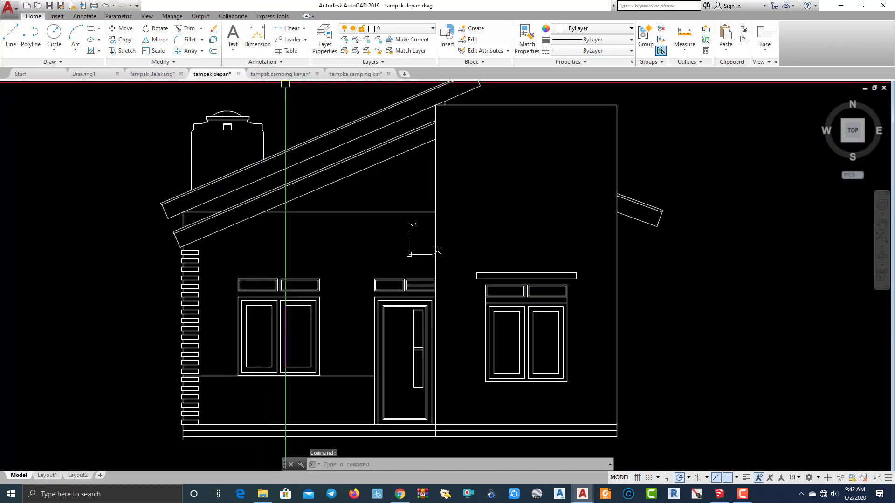
left_click(355, 74)
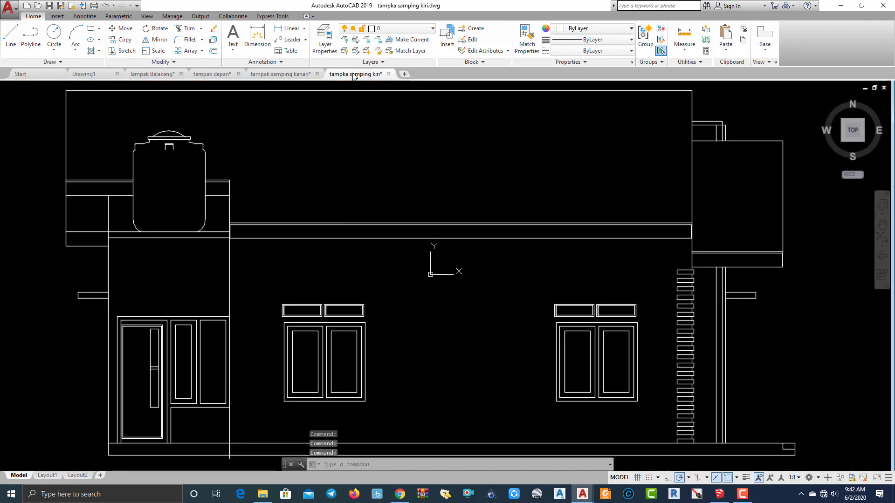
left_click(142, 75)
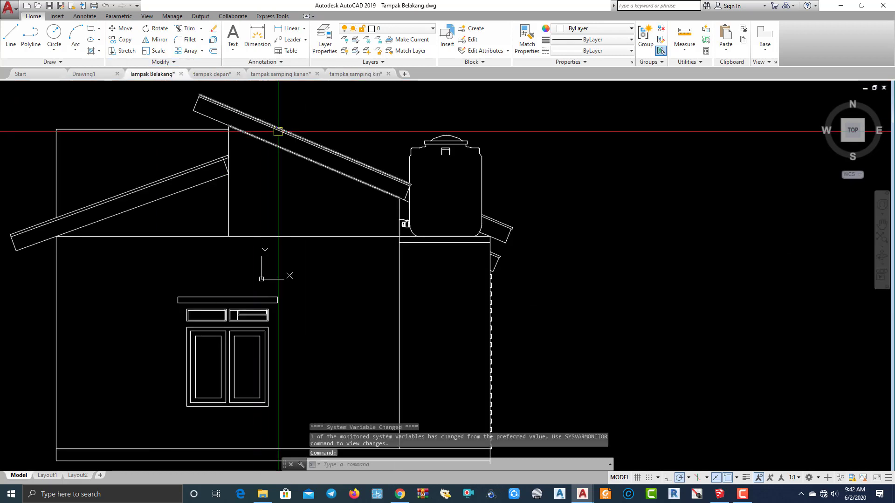
scroll(306, 179, "down", 2)
scroll(176, 93, "down", 2)
scroll(208, 83, "down", 1)
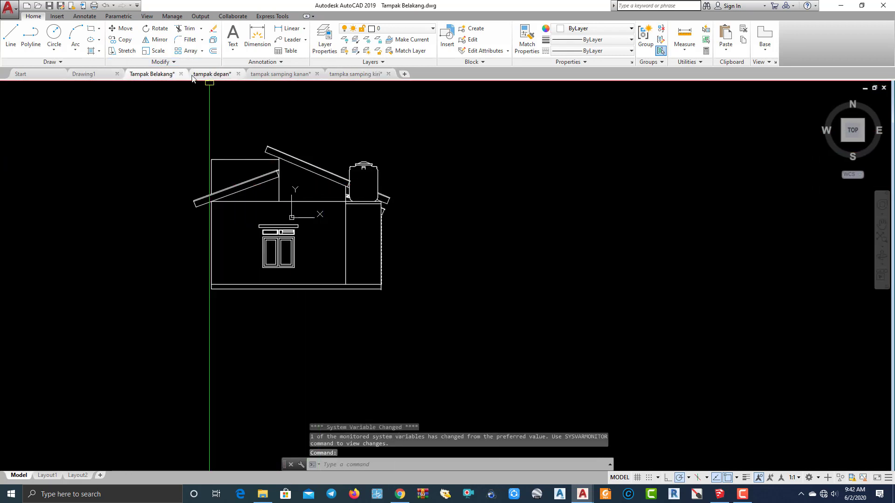
left_click(207, 74)
scroll(279, 149, "down", 2)
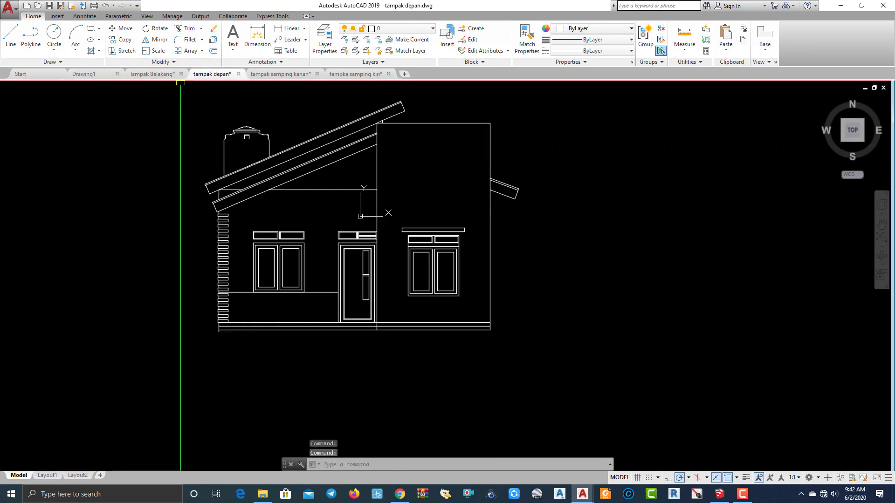
left_click(146, 74)
Copy the rear elevation and paste it right of the front elevation in tampak depan
left_click(136, 89)
left_click(483, 339)
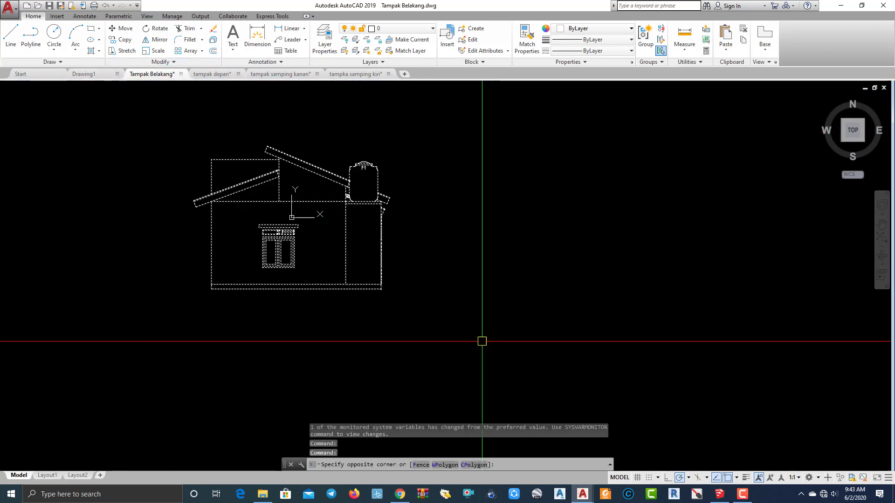
key("ctrl+c")
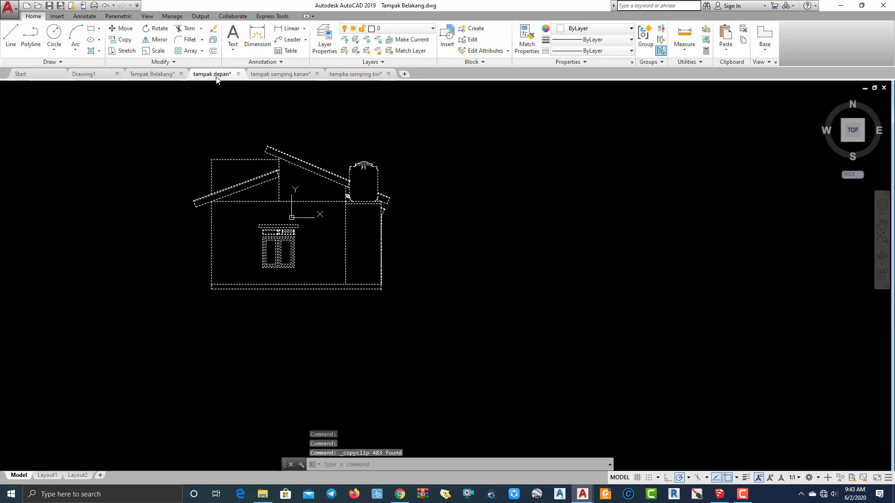
left_click(224, 74)
key("ctrl+v")
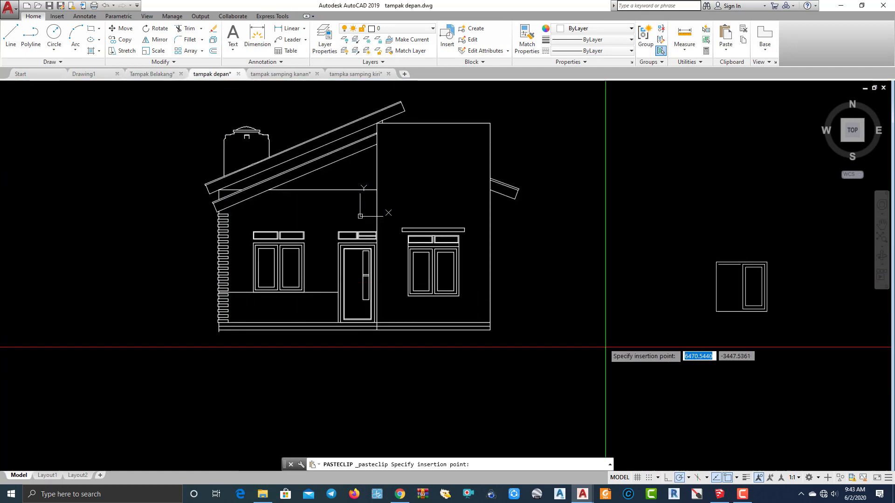
scroll(499, 334, "down", 4)
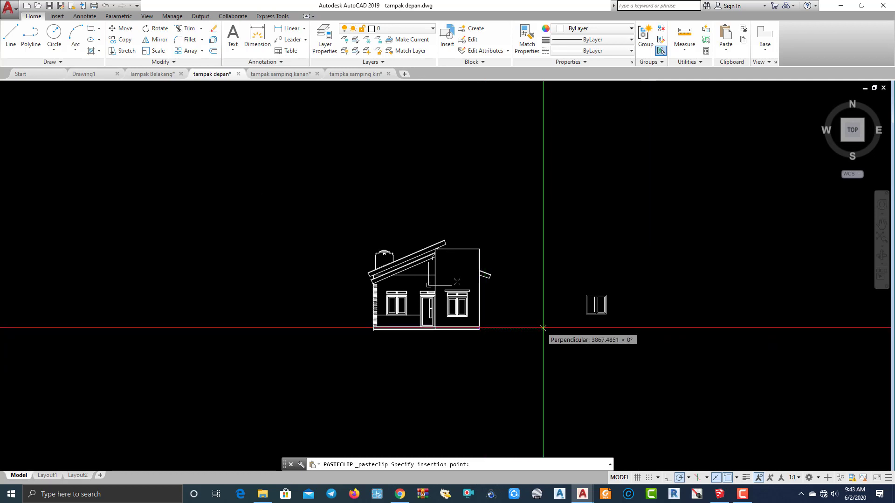
left_click(548, 326)
Window-select the pasted rear elevation in tampak depan
scroll(548, 326, "up", 3)
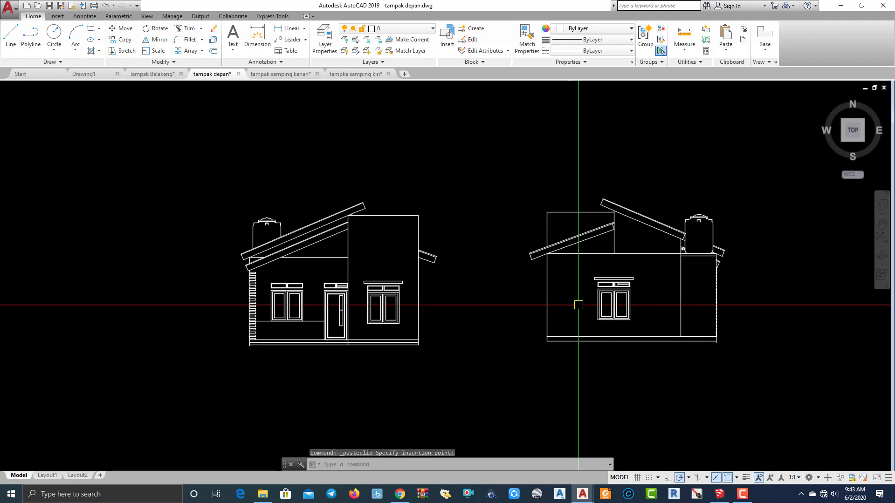
scroll(539, 304, "up", 2)
scroll(446, 174, "down", 2)
left_click(479, 176)
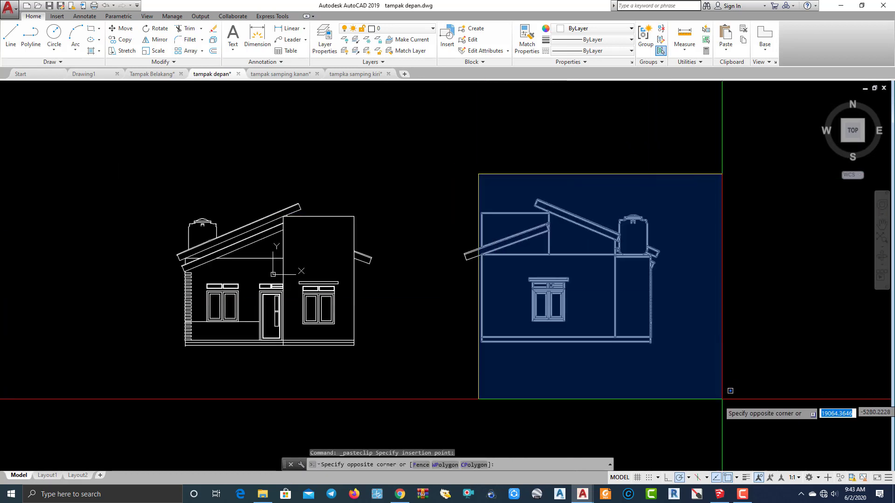
left_click(722, 395)
left_click(435, 155)
Move the selected rear elevation slightly left beside the front elevation
type("m")
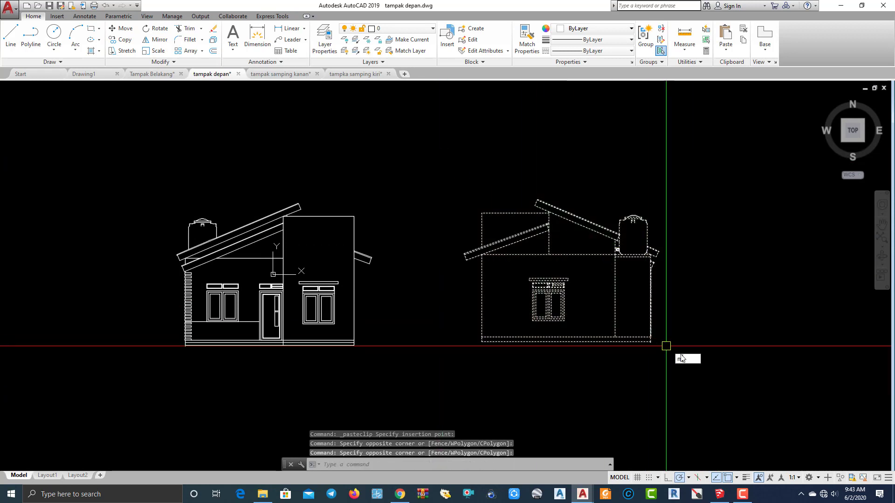
key("Return")
left_click(718, 373)
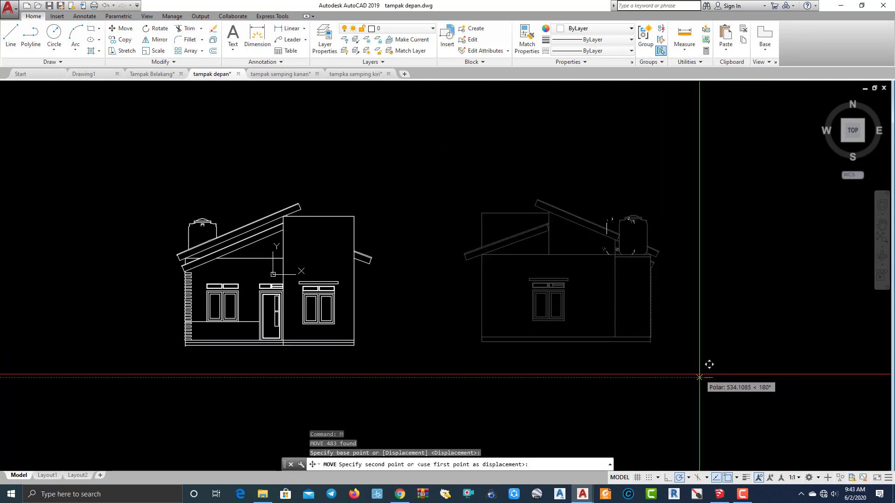
left_click(674, 368)
scroll(480, 280, "up", 2)
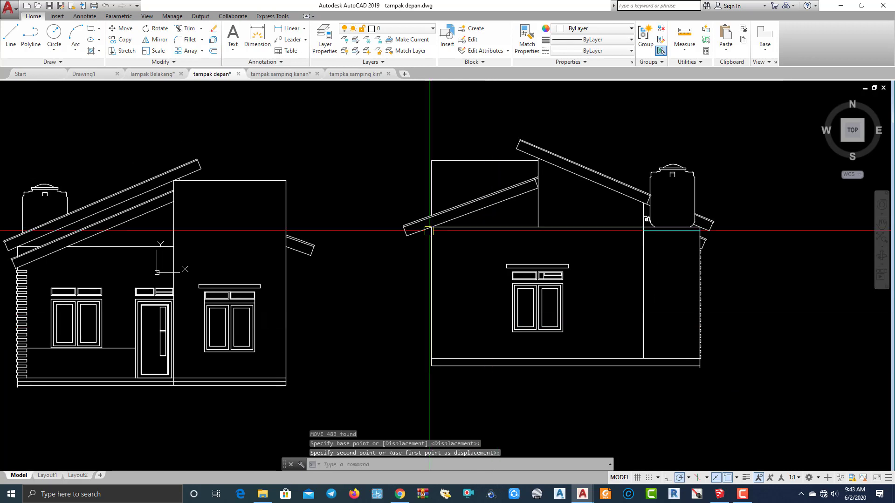
scroll(426, 242, "up", 3)
scroll(409, 194, "up", 2)
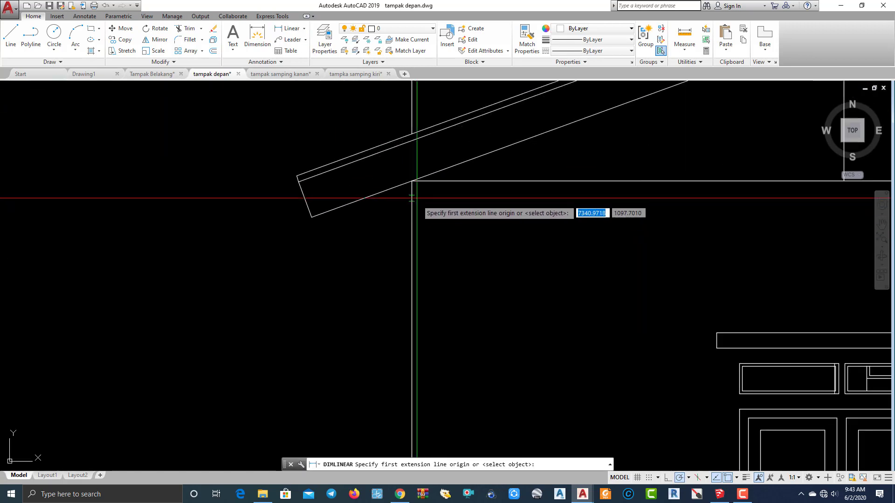
Add a trial 3500 vertical dimension from the roof-wall corner to the wall's bottom
left_click(404, 195)
scroll(391, 219, "down", 2)
scroll(429, 245, "down", 3)
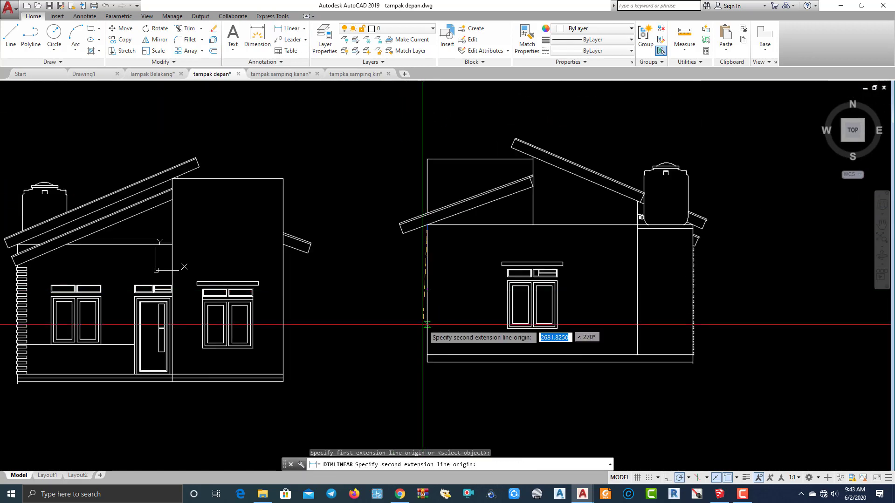
left_click(427, 355)
scroll(419, 326, "up", 3)
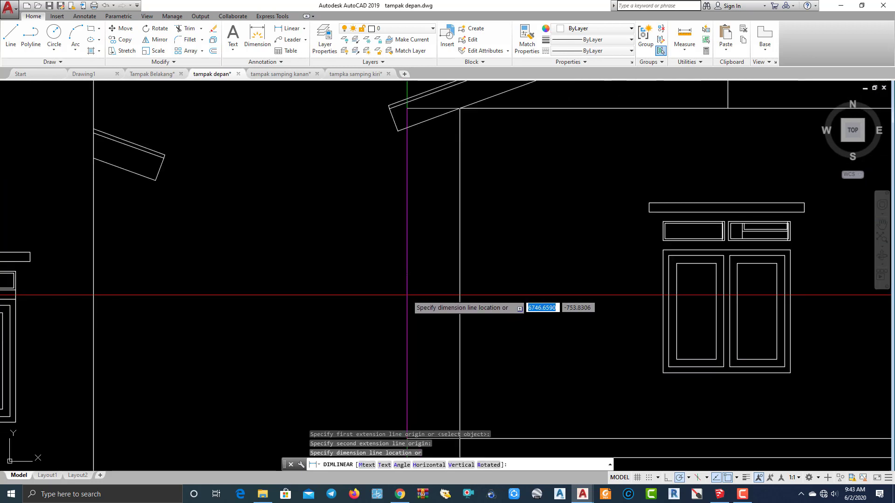
left_click(412, 294)
scroll(396, 271, "up", 3)
scroll(378, 254, "down", 5)
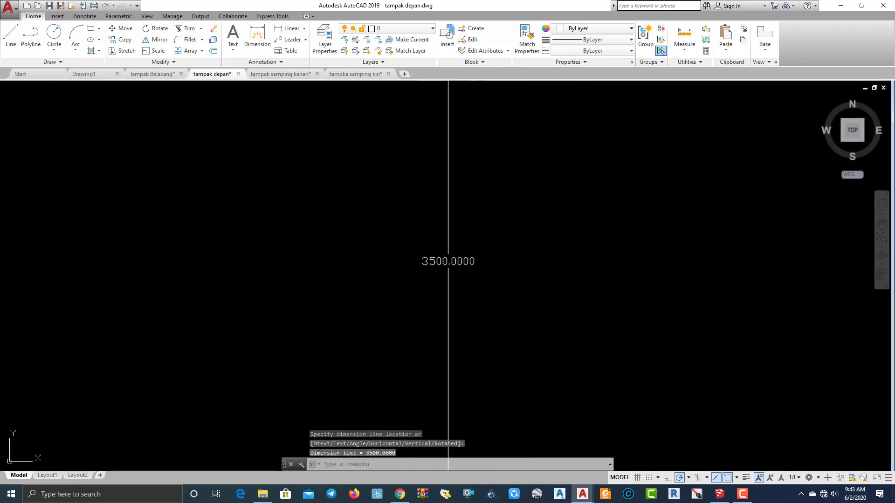
scroll(420, 278, "up", 3)
scroll(466, 298, "down", 4)
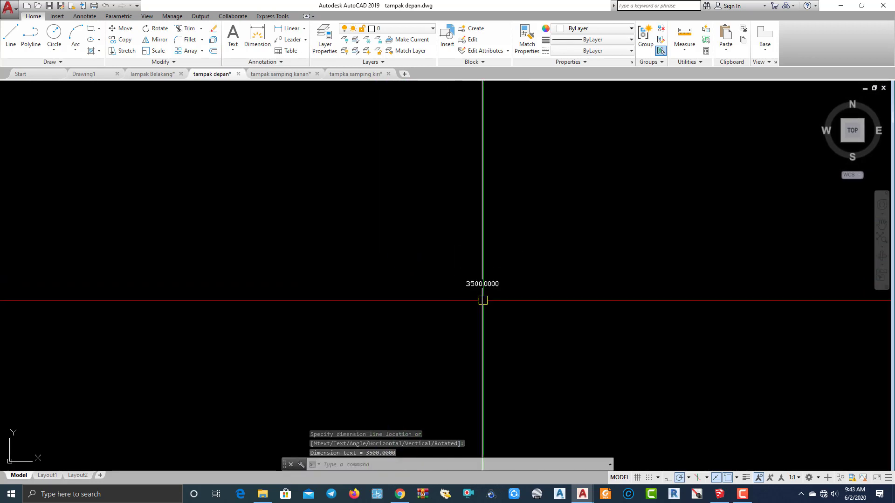
scroll(485, 300, "up", 3)
scroll(490, 303, "up", 1)
left_click(490, 302)
Erase the 3500 dimension and zoom out to show both elevations
left_click(489, 304)
left_click(359, 252)
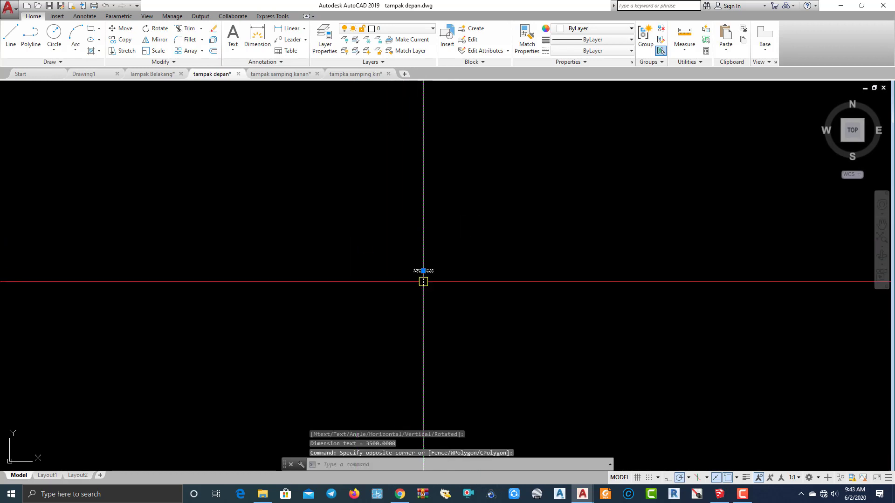
type("e")
key("Return")
scroll(441, 288, "down", 3)
scroll(535, 290, "down", 2)
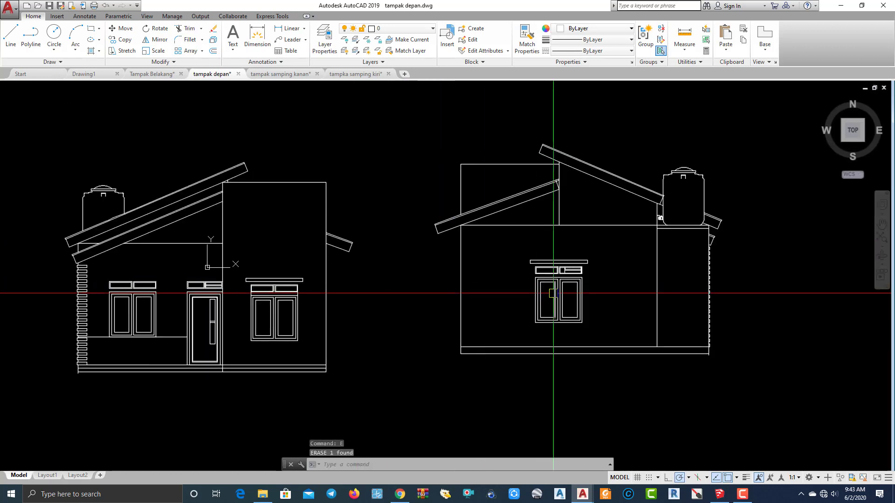
Begin a distance measurement at the rear window's top-left corner, cancel it, and switch to SketchUp
left_click(685, 46)
left_click(688, 84)
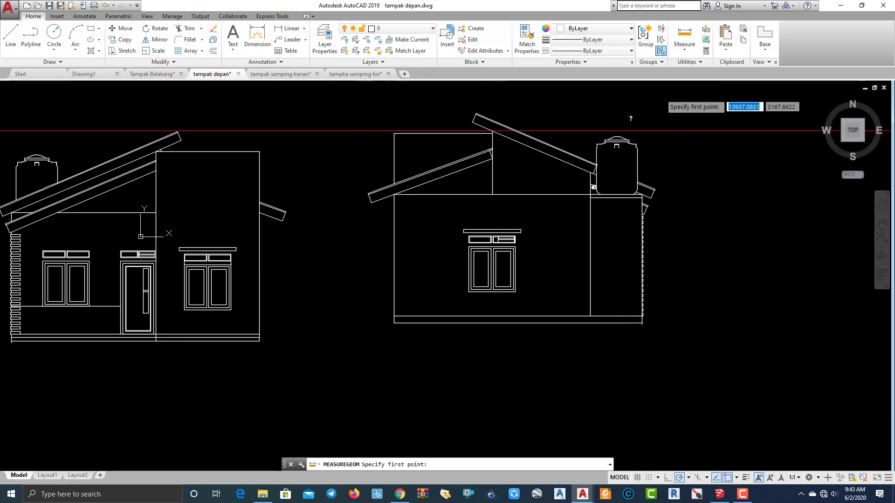
scroll(495, 242, "up", 8)
mouse_move(406, 311)
middle_mouse_down()
mouse_move(421, 261)
mouse_move(413, 178)
middle_mouse_up()
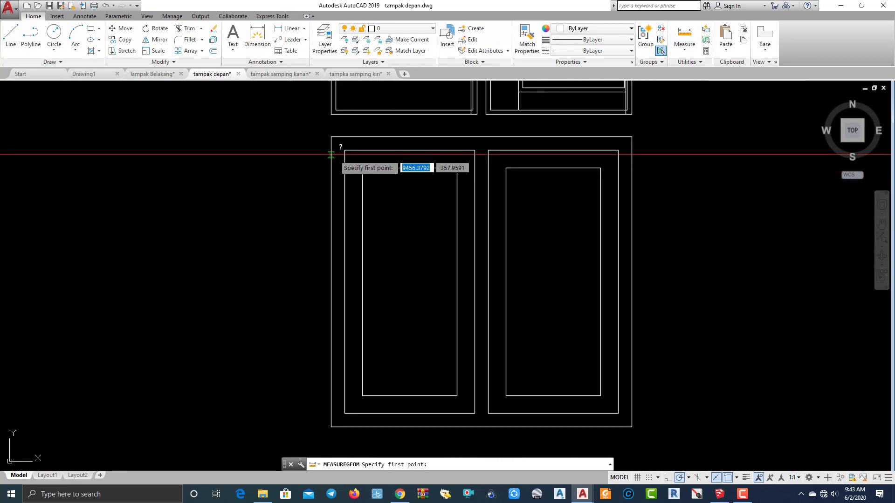
left_click(330, 137)
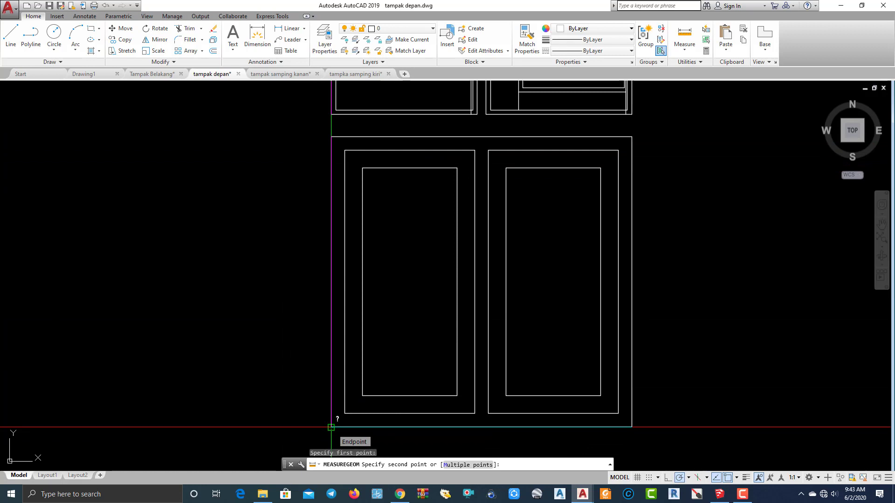
key("Escape")
left_click(719, 494)
scroll(491, 322, "down", 3)
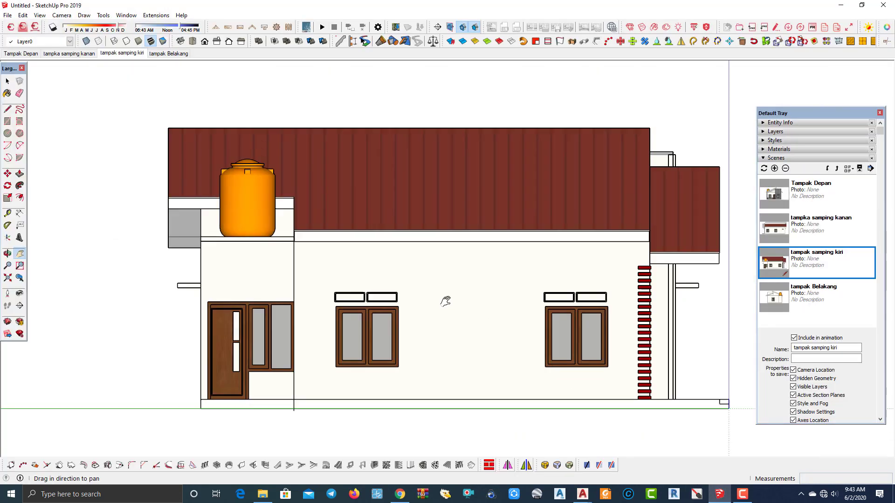
In the tampak Belakang scene, dimension the window's left edge as 1300 mm, then return to AutoCAD
left_click(162, 55)
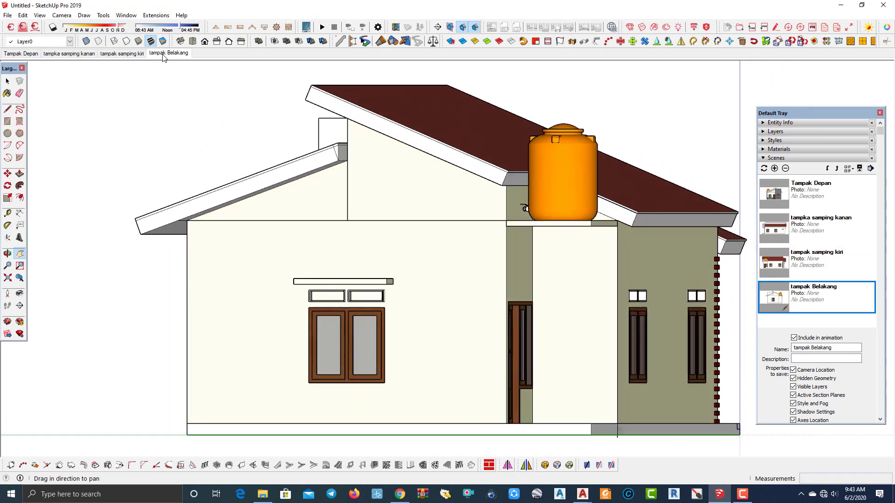
left_click(7, 214)
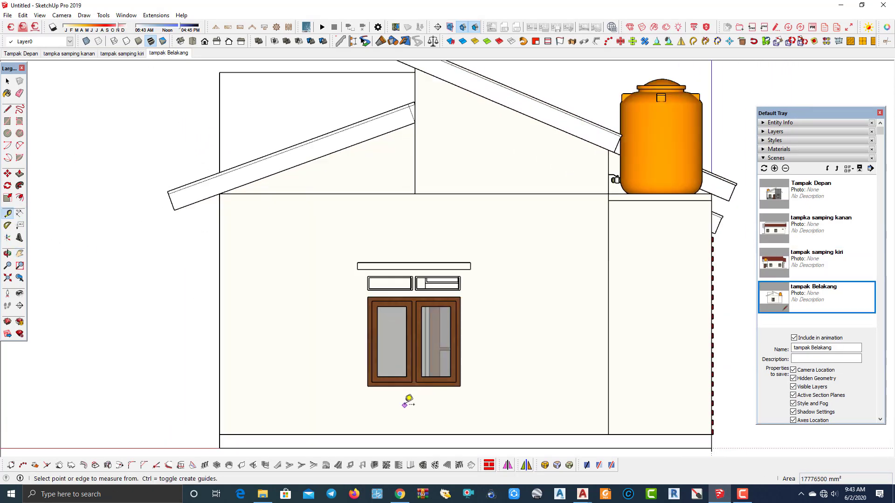
scroll(401, 399, "up", 3)
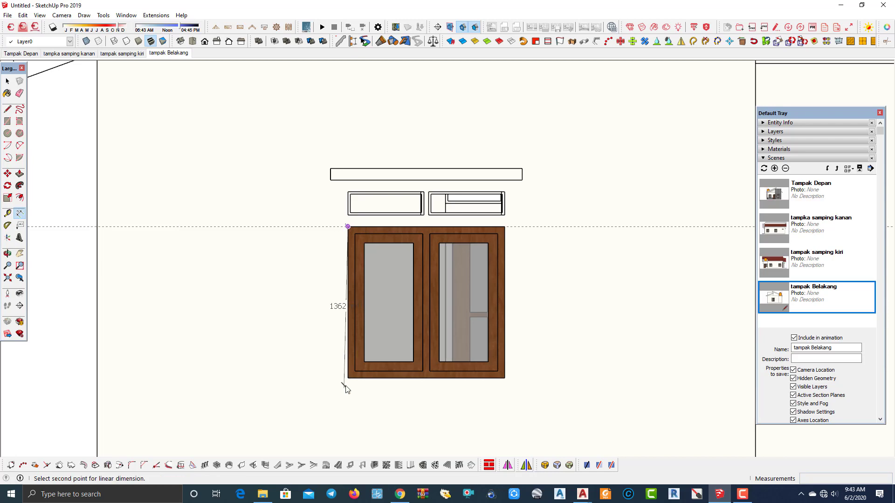
left_click(315, 350)
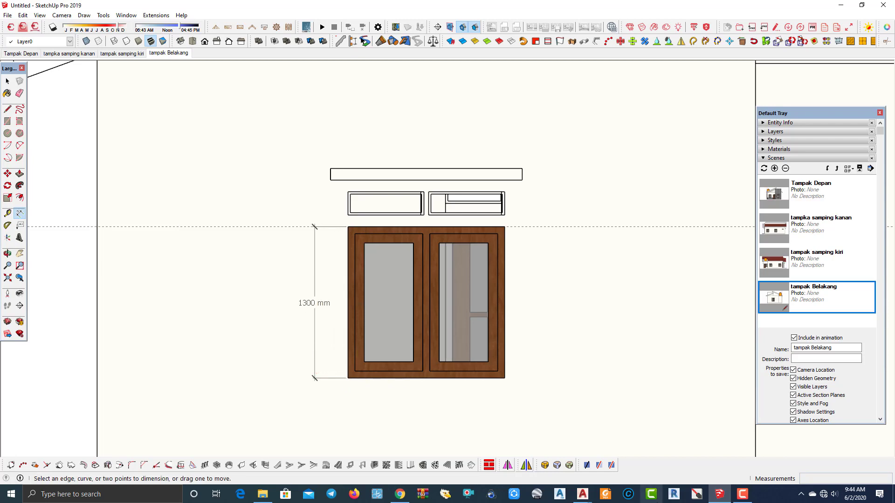
left_click(731, 497)
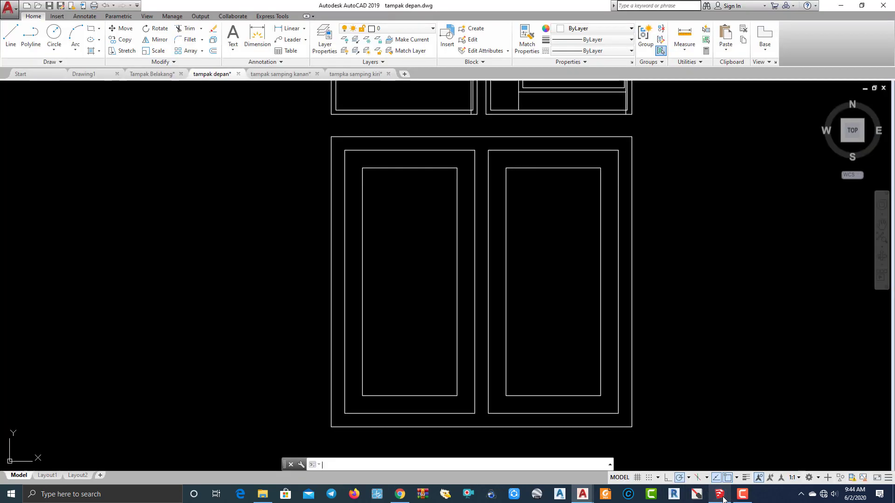
Measure the rear window's left edge as 1300.0000, then view both elevations in tampak depan
left_click(685, 55)
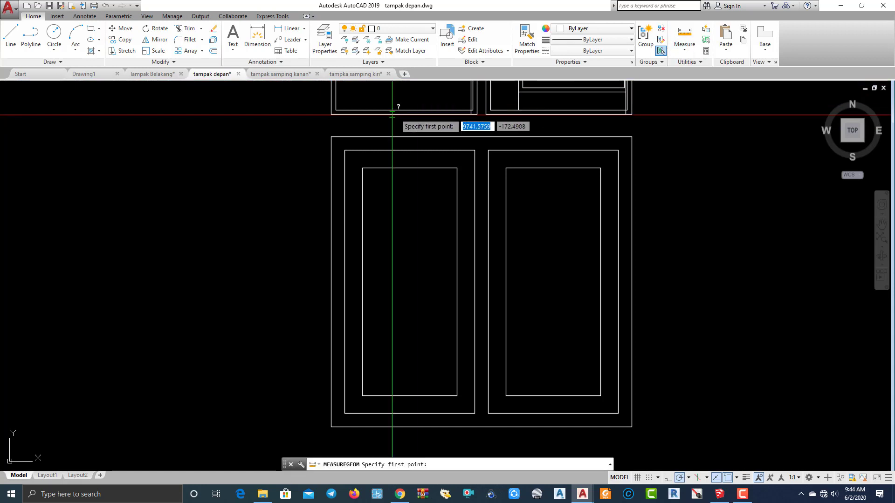
left_click(334, 136)
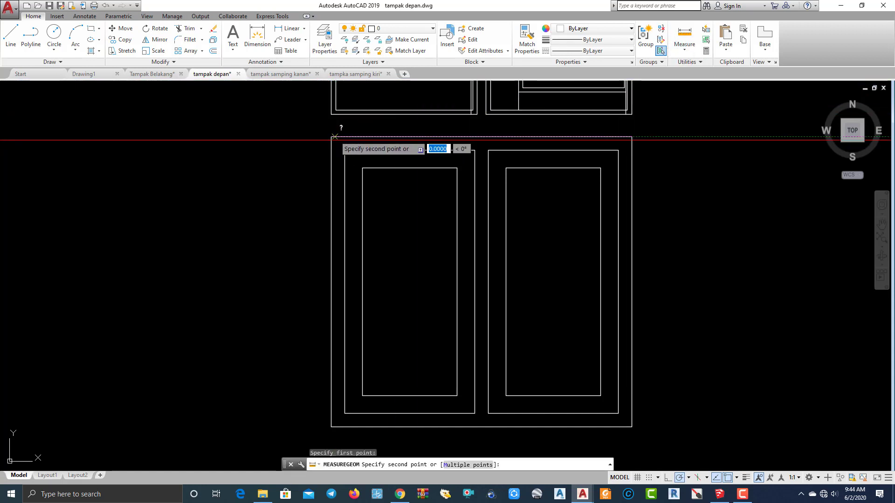
left_click(331, 426)
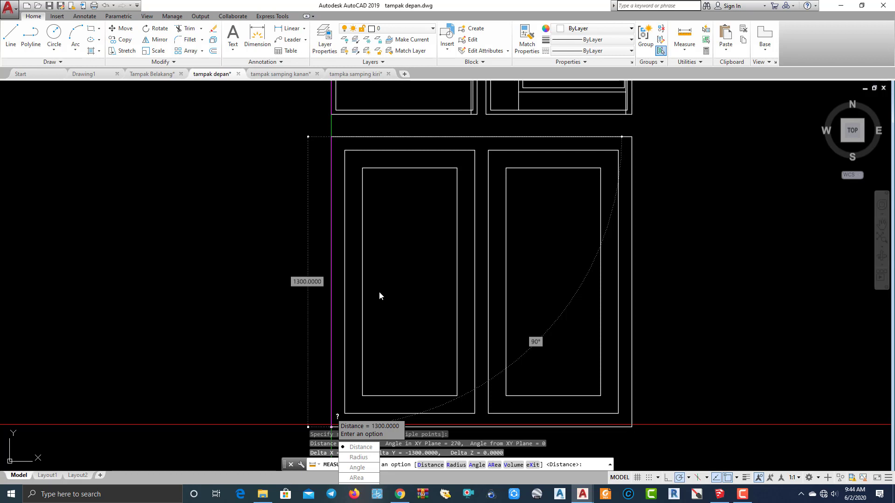
key("Escape")
left_click(152, 74)
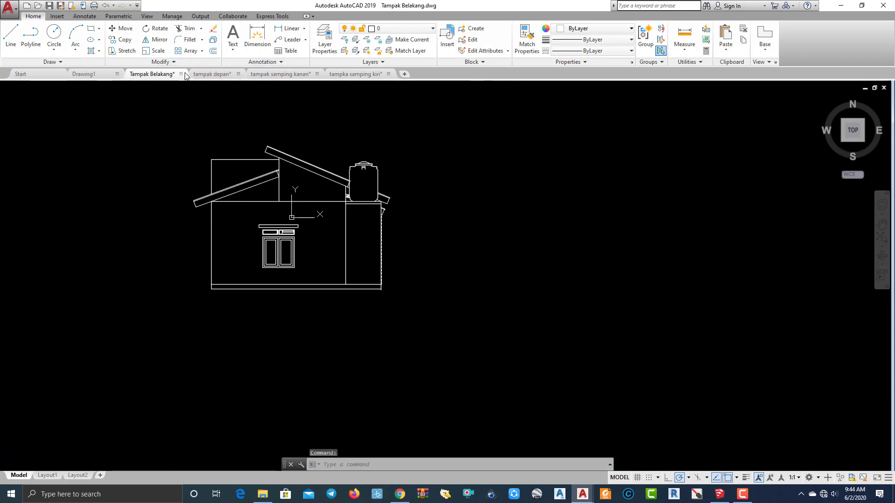
left_click(217, 74)
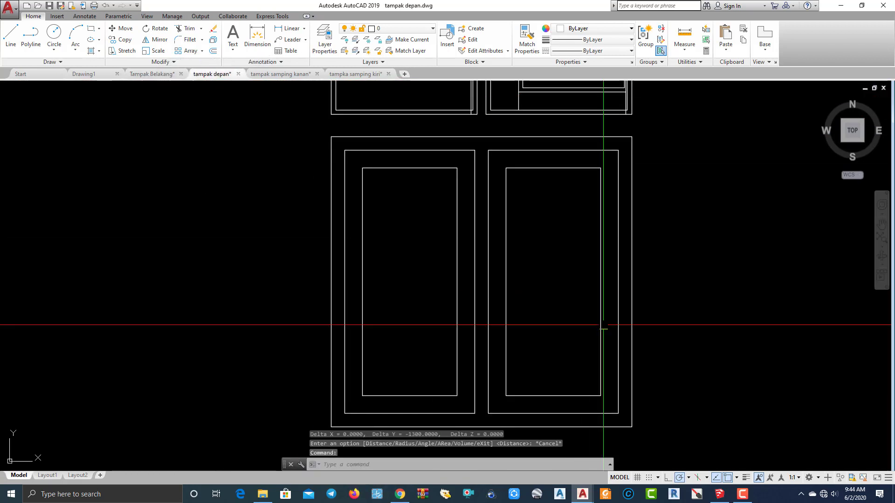
scroll(601, 326, "down", 5)
scroll(410, 160, "down", 2)
scroll(495, 294, "up", 2)
scroll(626, 365, "up", 2)
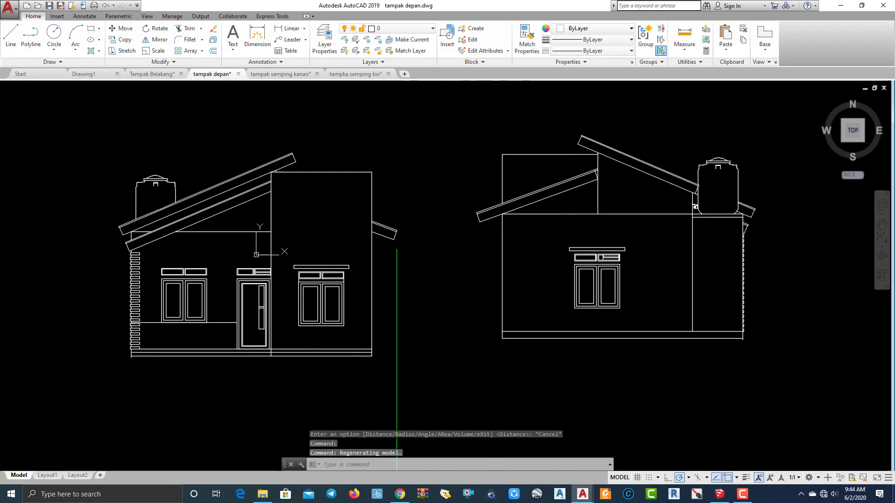
Switch to SketchUp and show the textured Tampak Depan front elevation scene
left_click(721, 494)
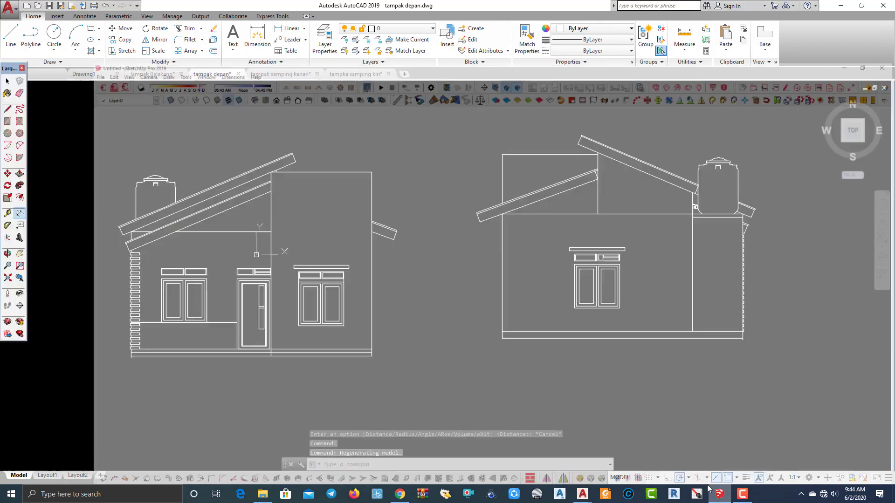
scroll(380, 258, "down", 3)
scroll(274, 180, "down", 2)
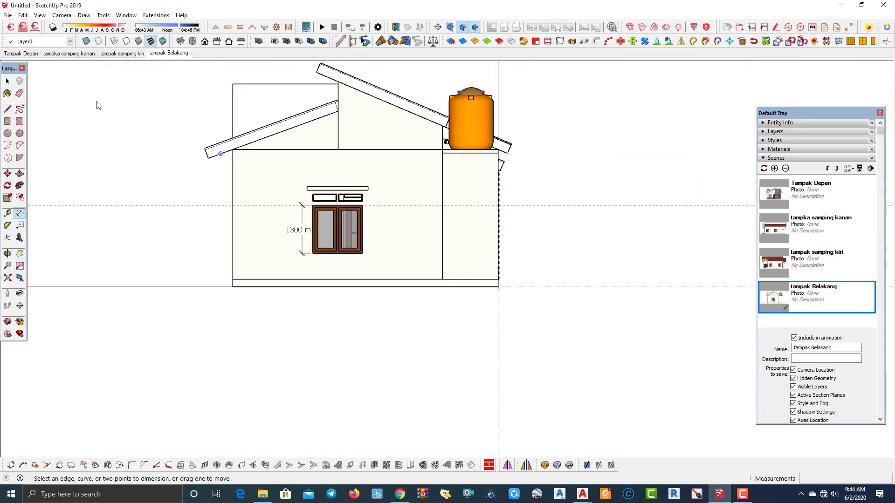
left_click(22, 52)
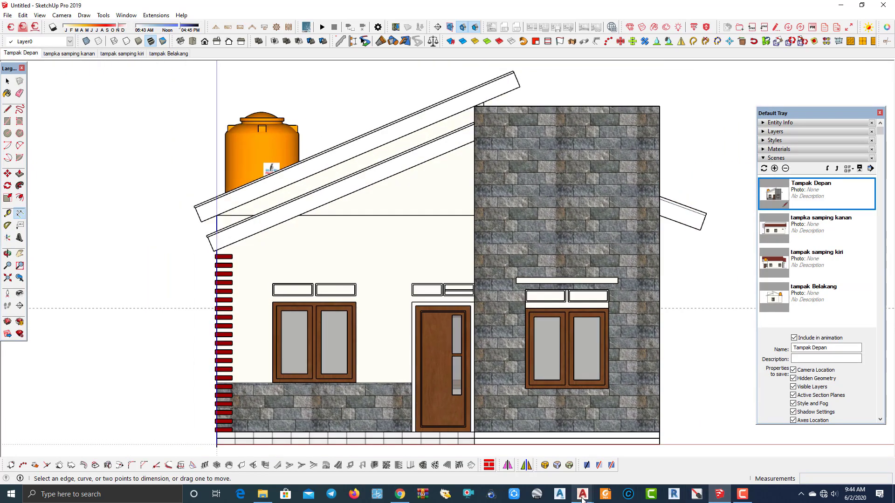
Back in the tampak depan drawing, erase the stray horizontal line under the front elevation's roof
mouse_move(582, 494)
left_click(583, 450)
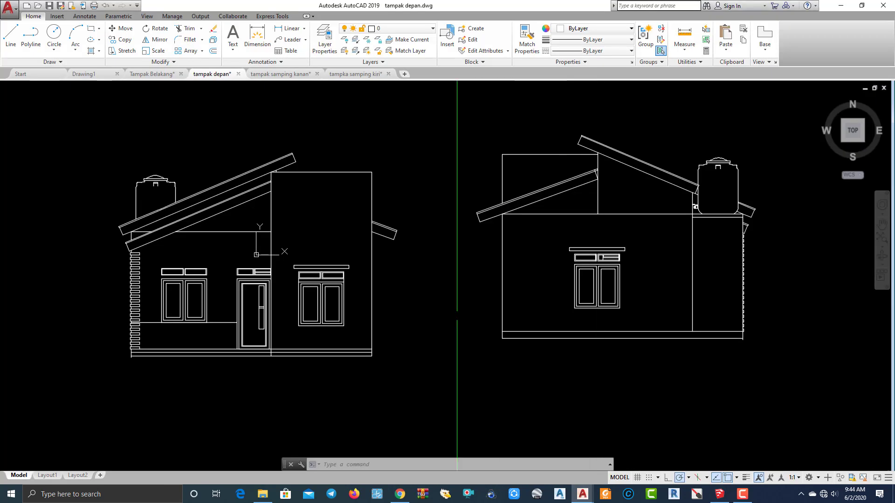
middle_click_drag(402, 281, 318, 272)
left_click(412, 32)
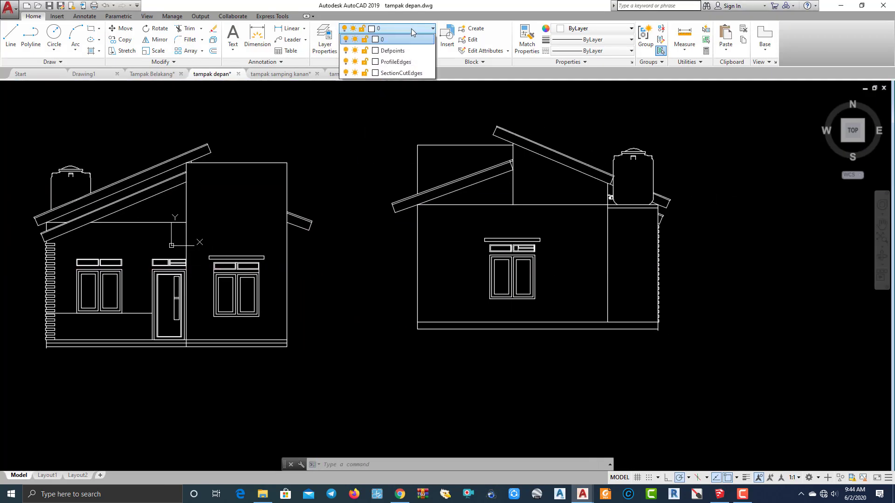
middle_click_drag(376, 191, 441, 203)
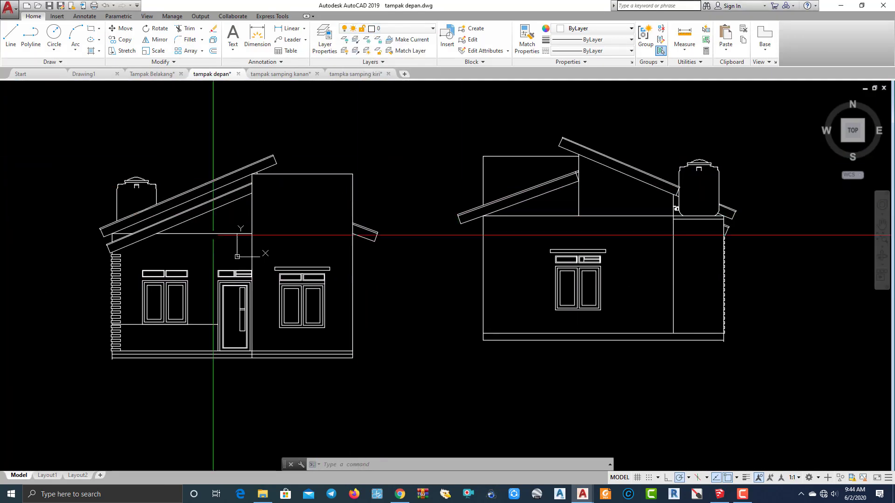
middle_click_drag(235, 242, 280, 241)
scroll(329, 296, "up", 4)
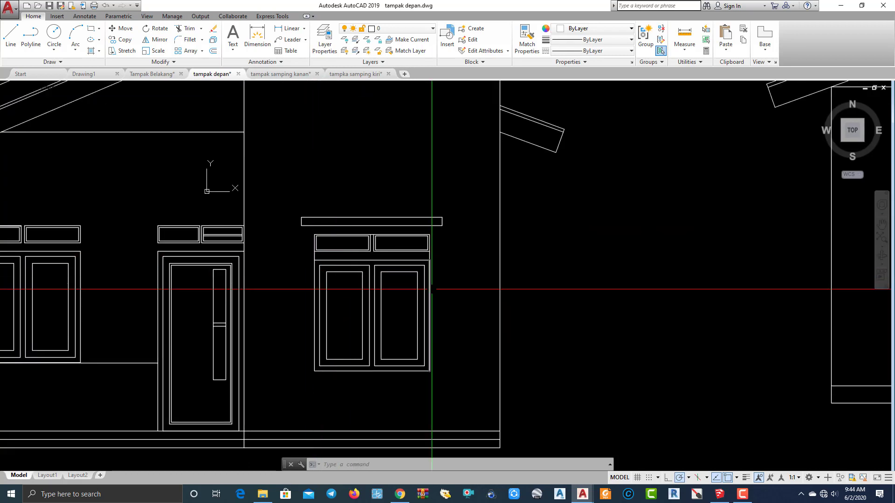
mouse_move(432, 289)
middle_mouse_down()
mouse_move(473, 298)
mouse_move(527, 346)
middle_mouse_up()
left_click(232, 188)
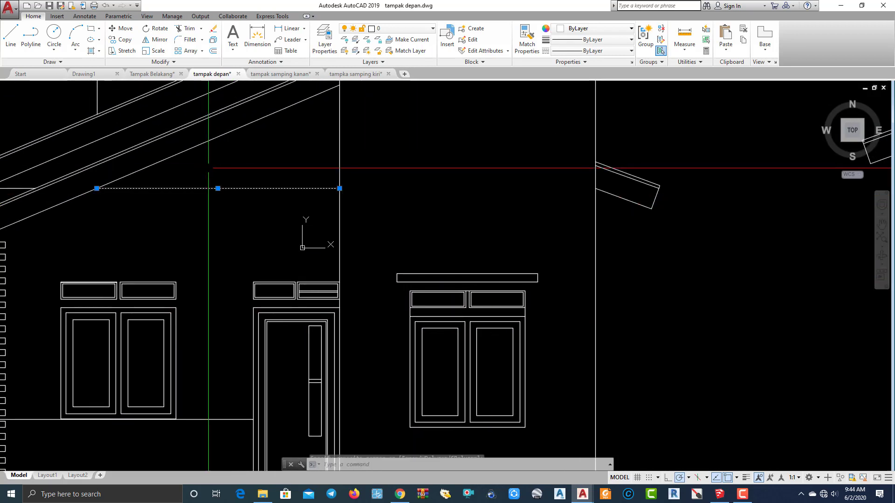
key("e")
key("Return")
Pan and zoom across the front and rear elevations to review the cleaned-up drawing
scroll(278, 208, "down", 6)
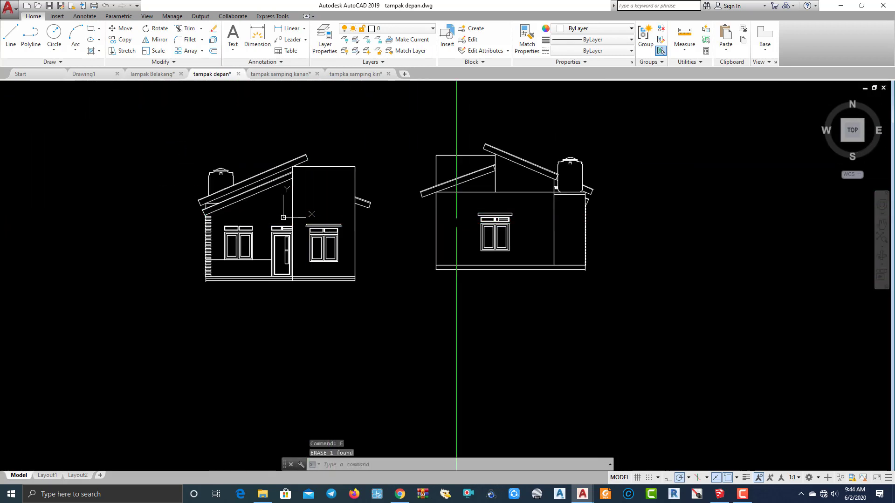
mouse_move(456, 223)
middle_mouse_down()
mouse_move(403, 224)
mouse_move(433, 266)
middle_mouse_up()
scroll(403, 223, "up", 2)
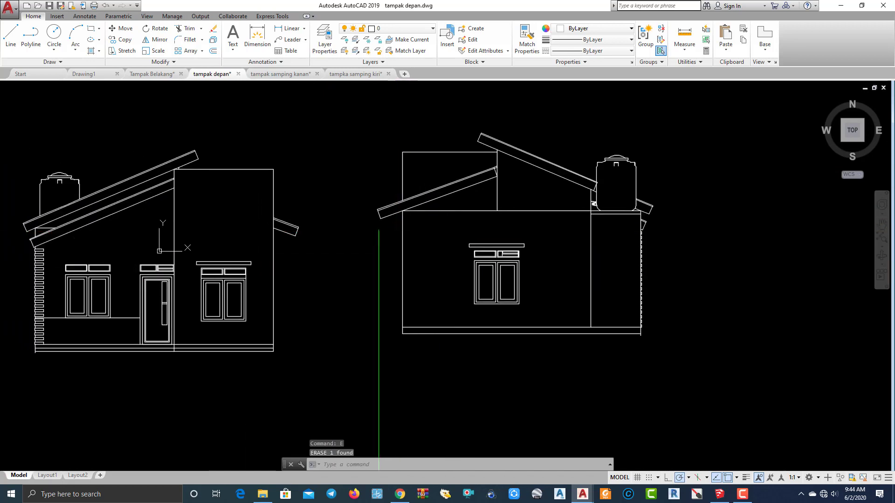
middle_click_drag(284, 293, 395, 310)
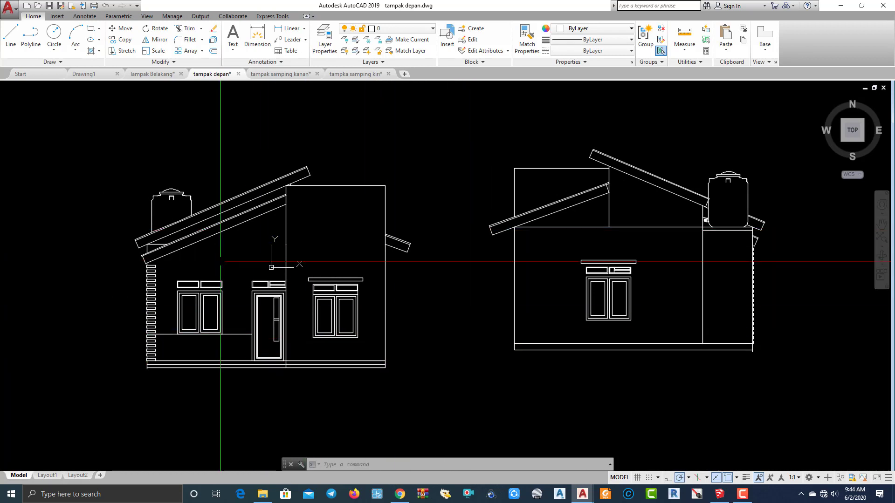
scroll(256, 263, "up", 3)
middle_click_drag(413, 316, 329, 285)
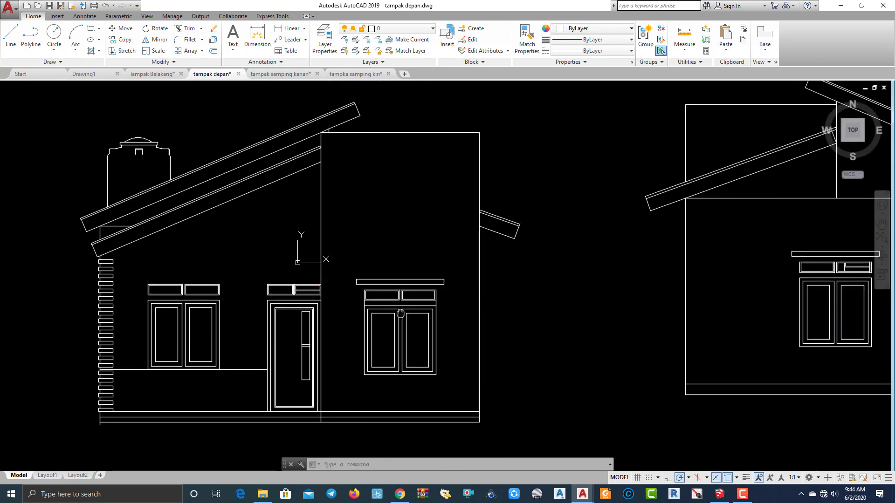
middle_click_drag(400, 313, 414, 311)
mouse_move(417, 311)
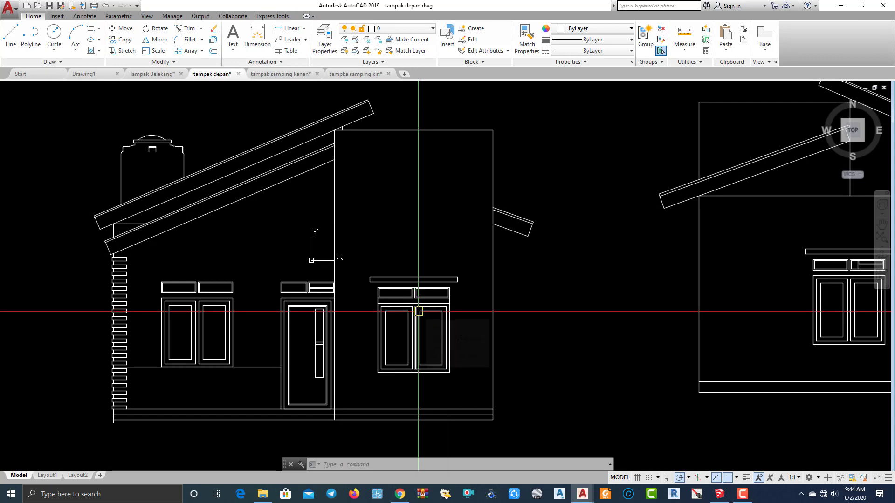
middle_click_drag(394, 311, 324, 307)
middle_click_drag(437, 344, 431, 357)
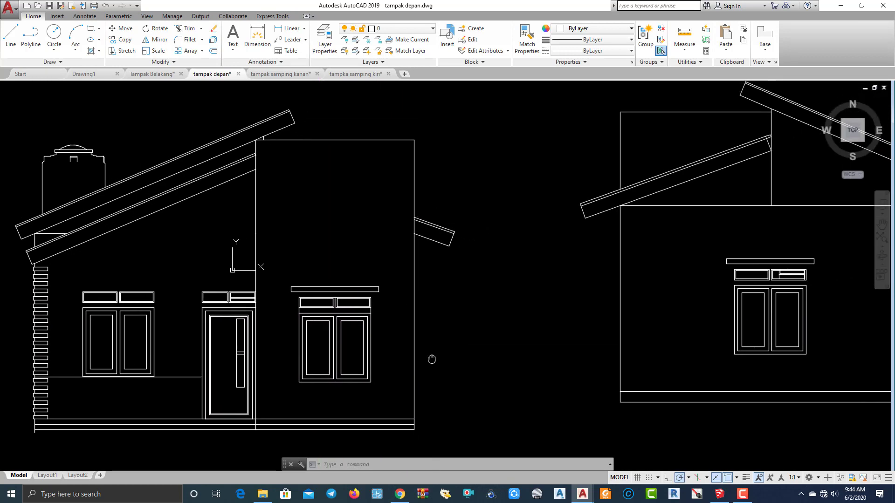